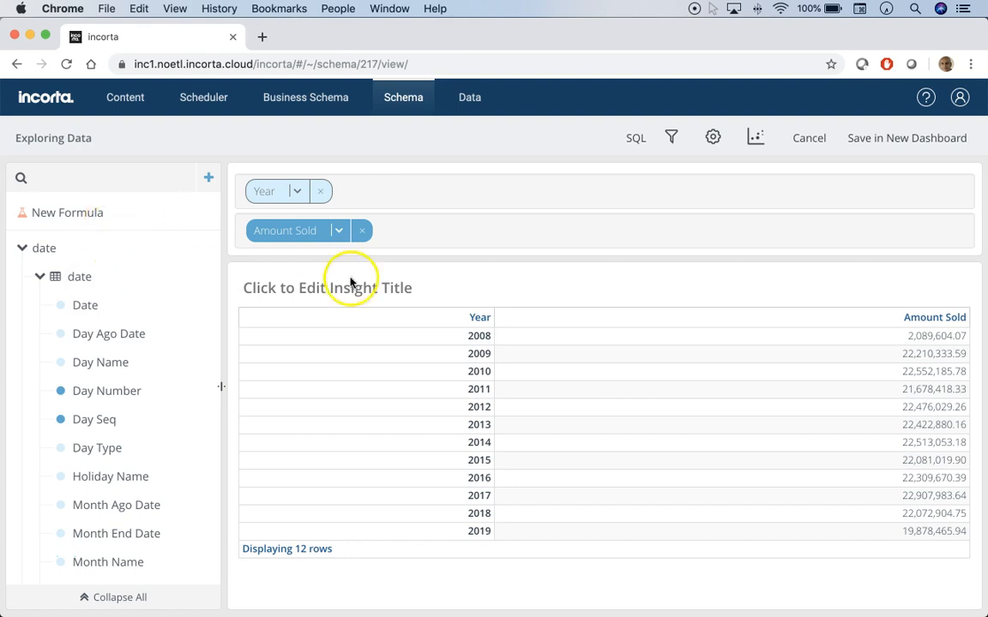
Find the month fields in the data list and add Month Name from the date table as a grouping dimension after Year.
{"action": "left_click", "coordinate": [120, 178]}
{"action": "type", "text": "mon"}
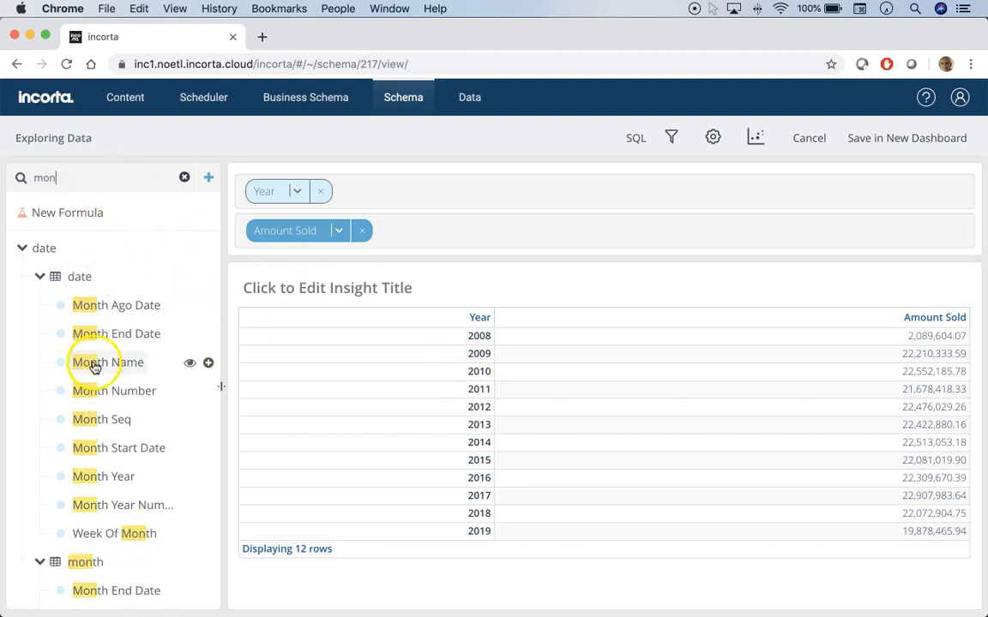
{"action": "left_click_drag", "start_coordinate": [95, 367], "coordinate": [476, 188]}
{"action": "scroll", "coordinate": [384, 424], "scroll_direction": "down", "scroll_amount": 5}
{"action": "scroll", "coordinate": [384, 424], "scroll_direction": "up", "scroll_amount": 5}
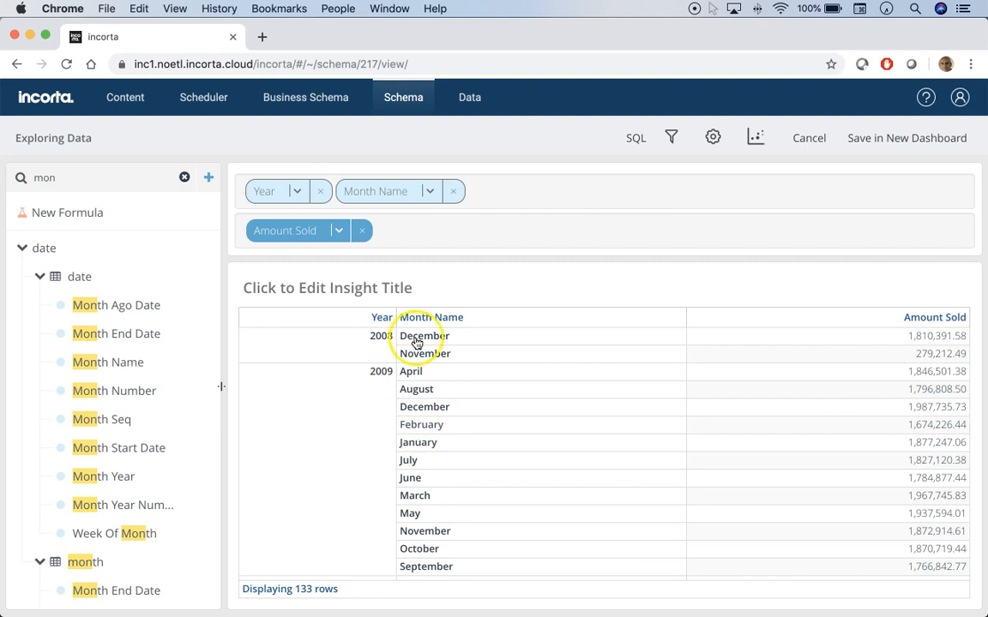
Sort the Month Name dimension by Month Number.
{"action": "left_click", "coordinate": [433, 191]}
{"action": "left_click_drag", "start_coordinate": [155, 393], "coordinate": [414, 427]}
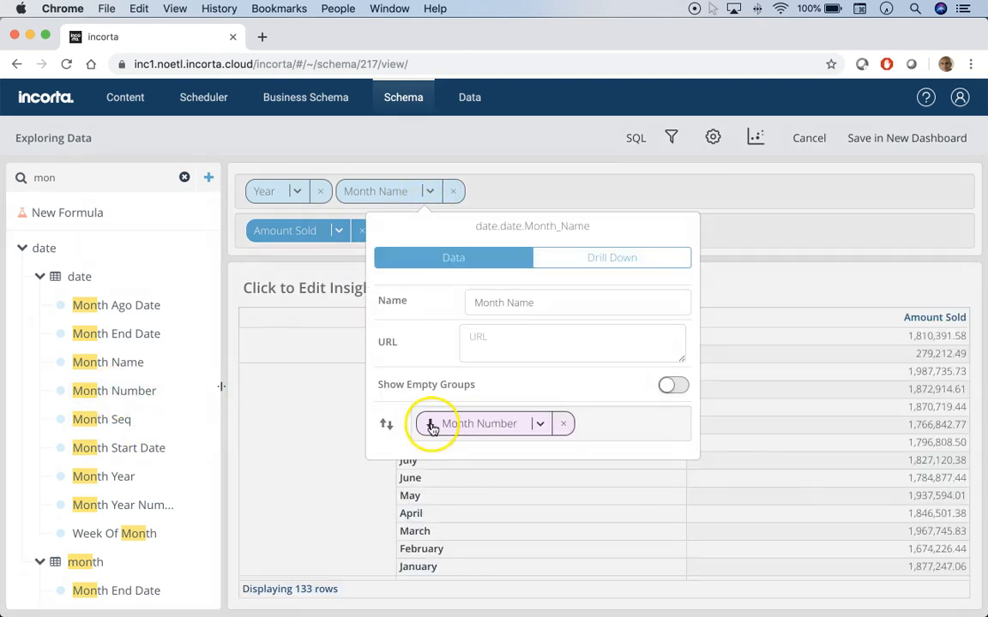
{"action": "left_click", "coordinate": [783, 220]}
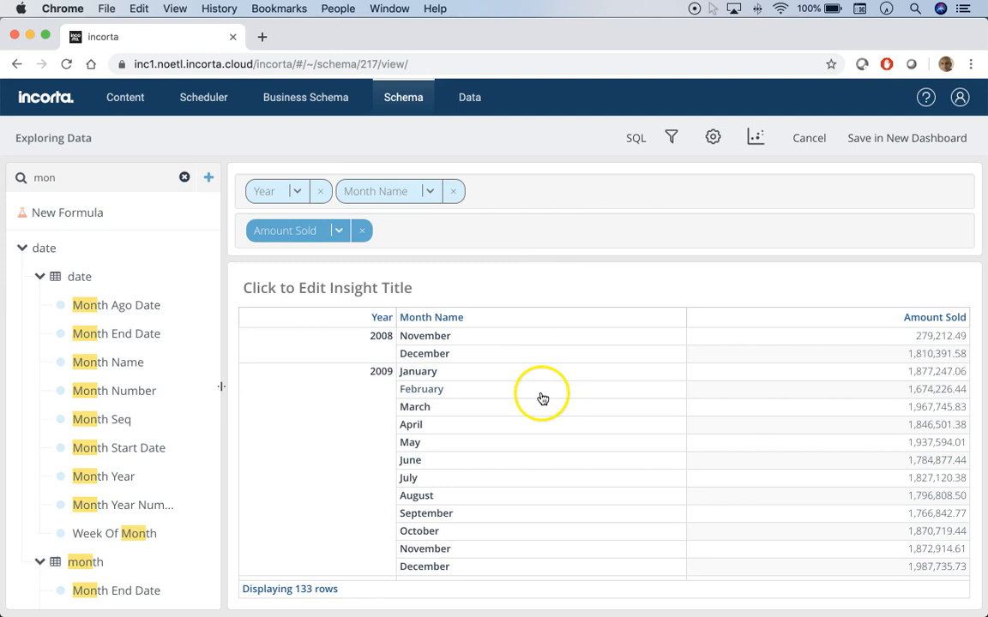
Clear the field search, review the monthly sales down to the last rows, and leave the exploration without saving.
{"action": "left_click", "coordinate": [184, 177]}
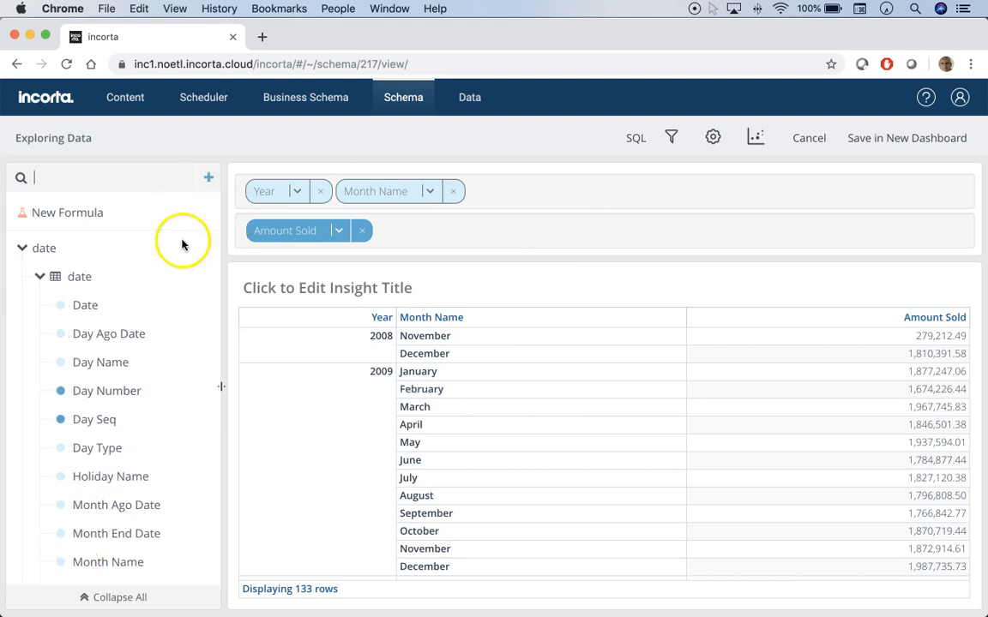
{"action": "scroll", "coordinate": [632, 422], "scroll_direction": "down", "scroll_amount": 20}
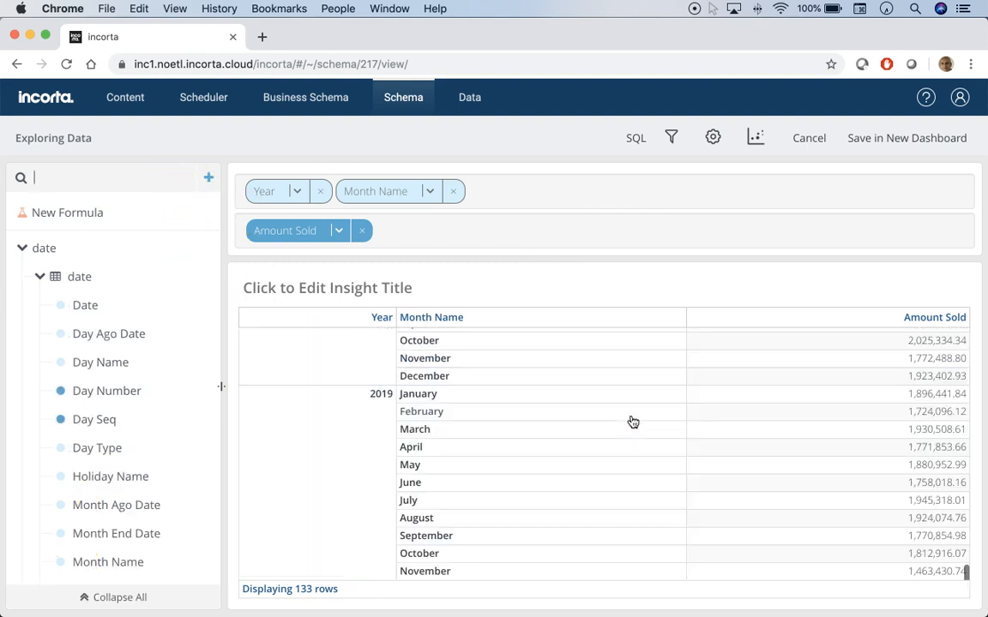
{"action": "scroll", "coordinate": [632, 422], "scroll_direction": "down", "scroll_amount": 3}
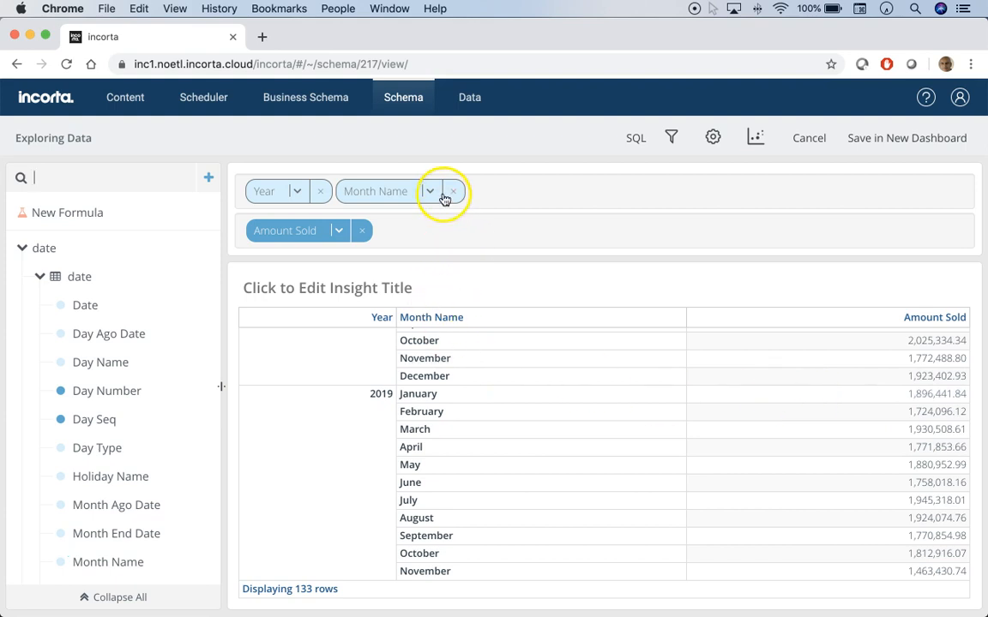
{"action": "left_click", "coordinate": [813, 140]}
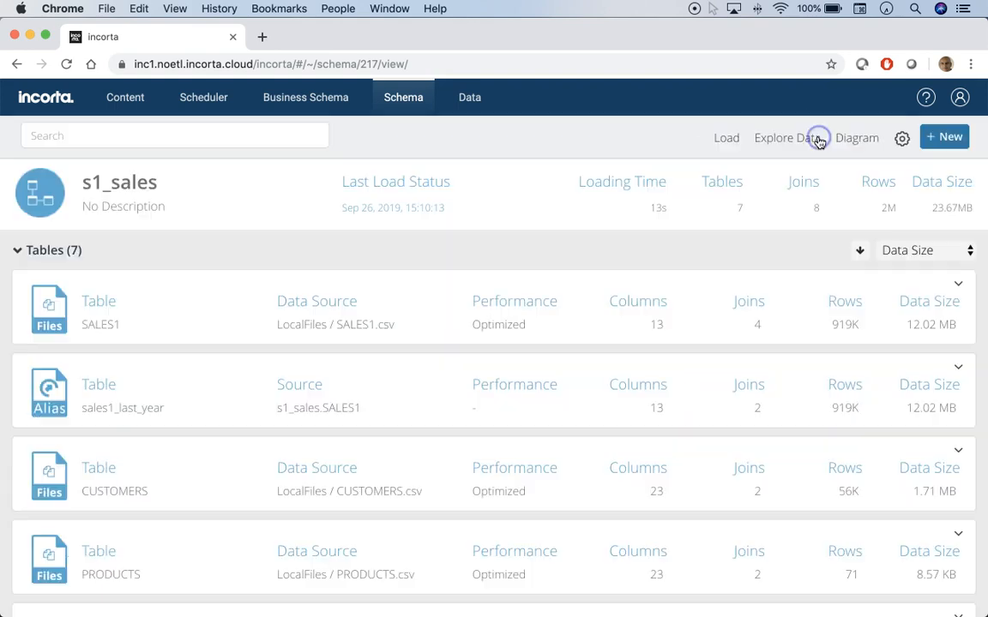
Switch to Finder to examine the columns of Month_US_1.csv in a preview, and return to Chrome.
{"action": "left_click", "coordinate": [473, 252]}
{"action": "key", "text": "super+Tab"}
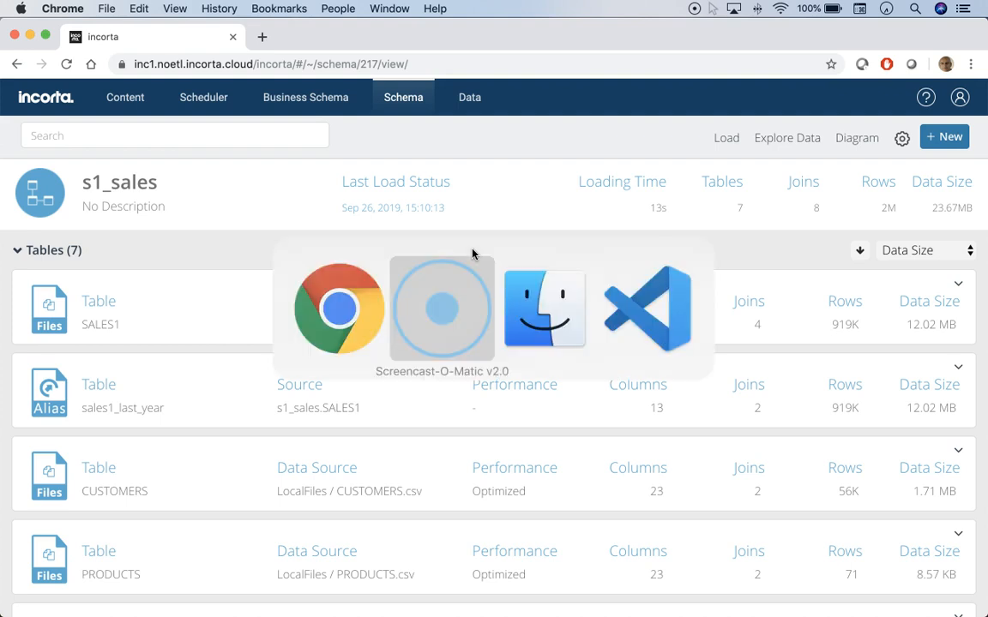
{"action": "key", "text": "super+Tab"}
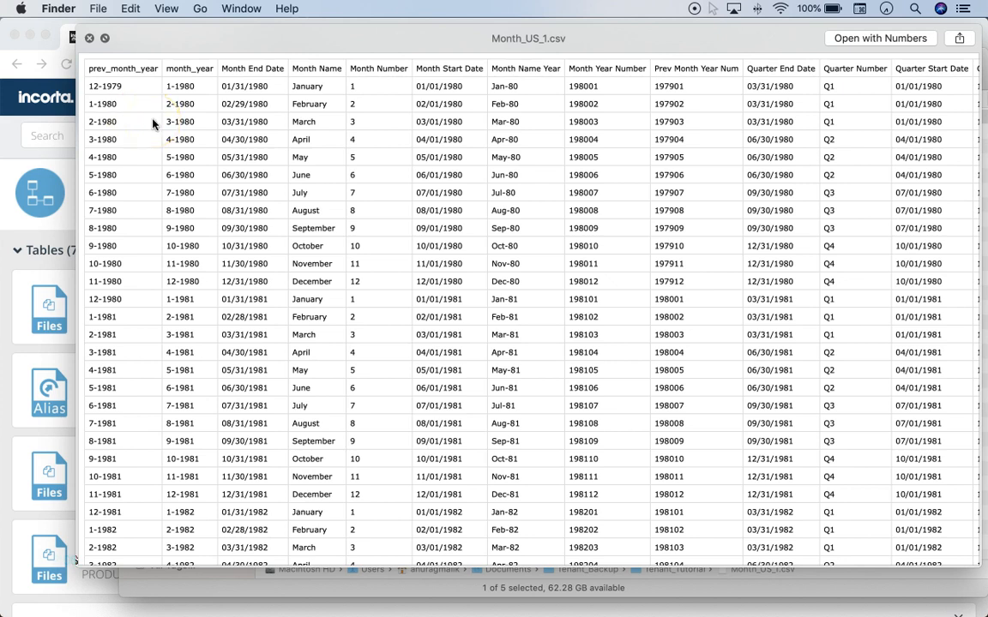
{"action": "left_click", "coordinate": [8, 146]}
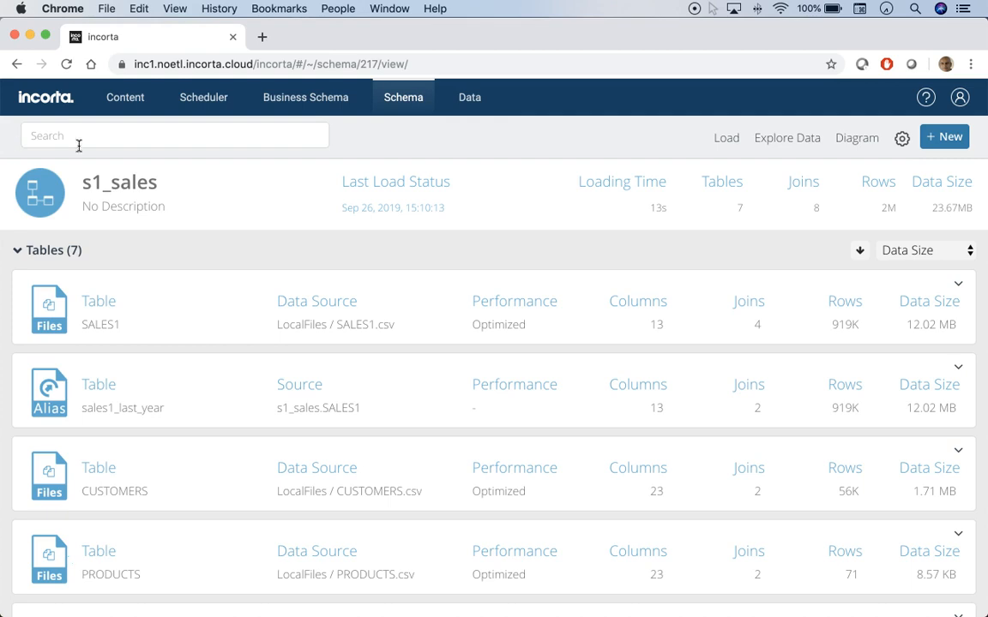
Open the month table of the date schema.
{"action": "left_click", "coordinate": [399, 112]}
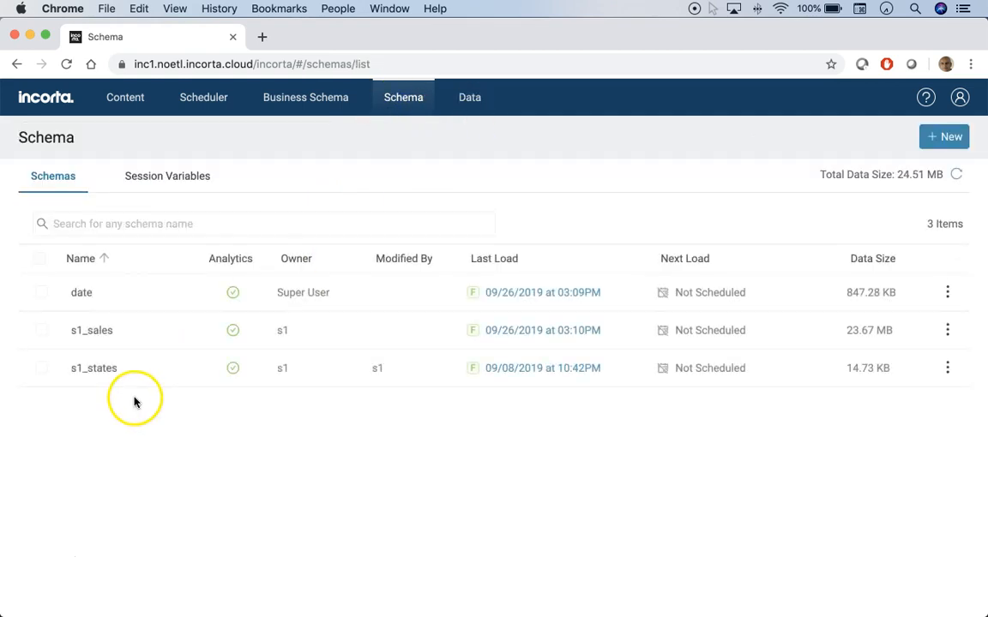
{"action": "left_click", "coordinate": [94, 332]}
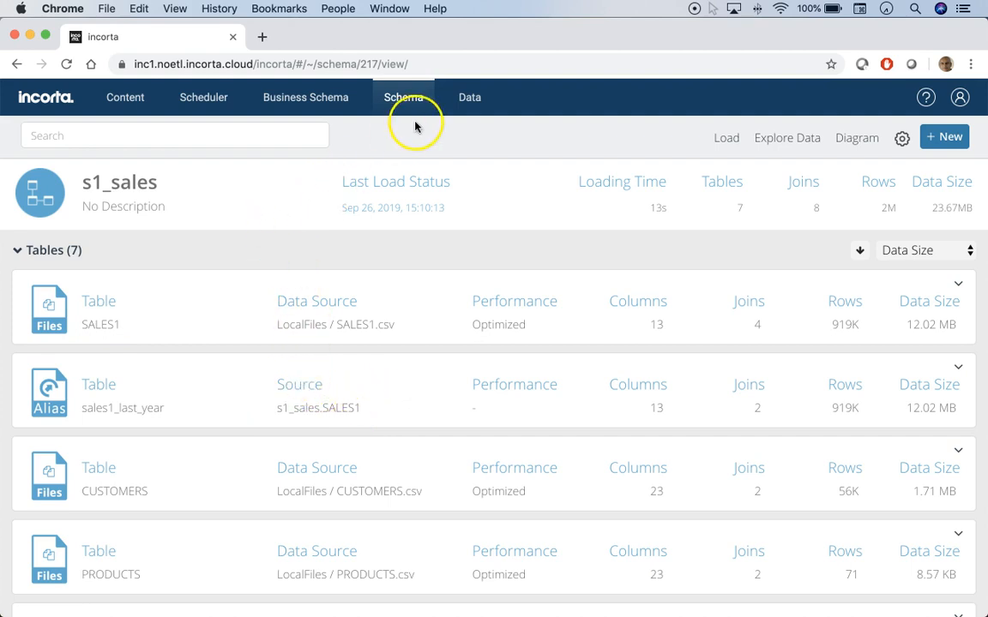
{"action": "left_click", "coordinate": [410, 106]}
{"action": "left_click", "coordinate": [89, 298]}
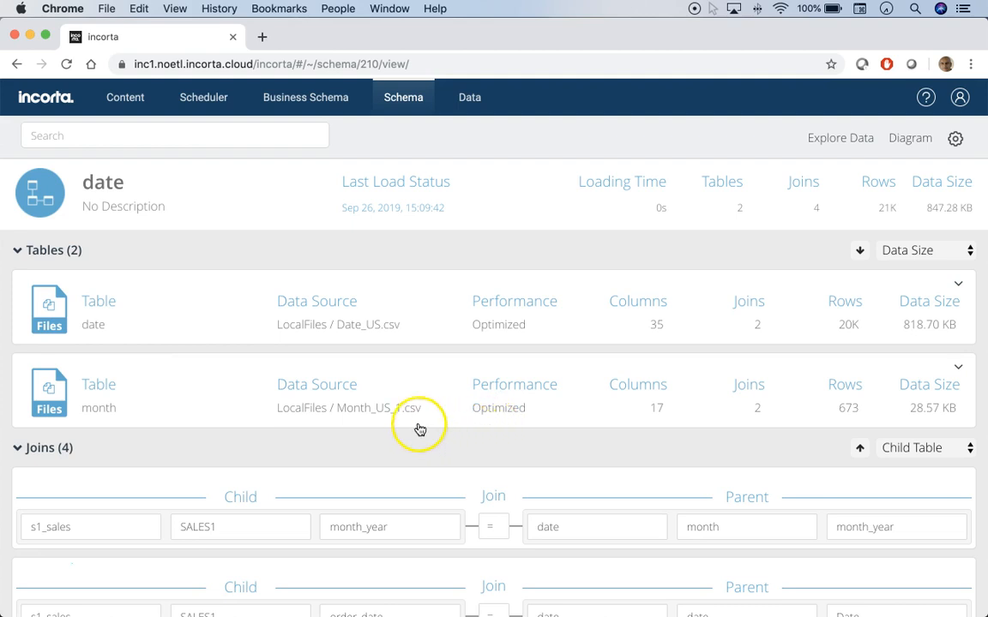
{"action": "left_click", "coordinate": [95, 410]}
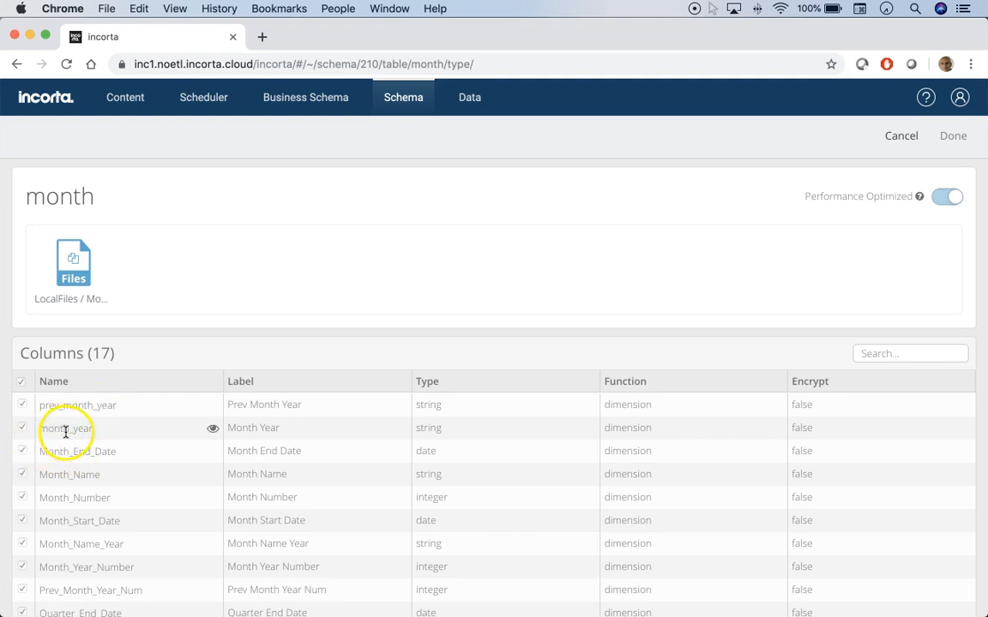
Preview sample data for the month_year and prev_month_year columns, and close the month table without changes.
{"action": "left_click", "coordinate": [213, 431]}
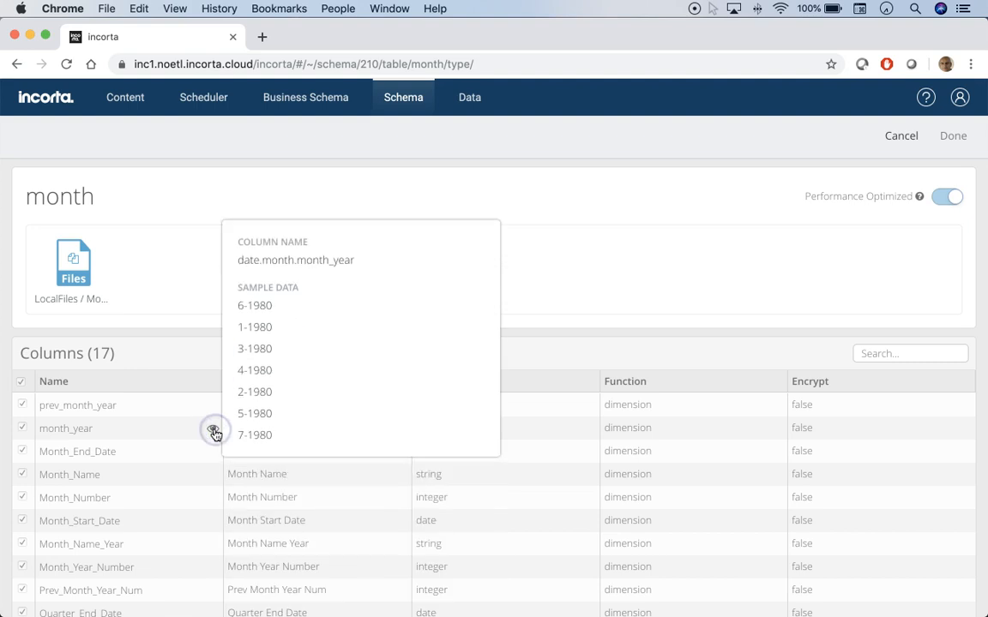
{"action": "left_click", "coordinate": [192, 321]}
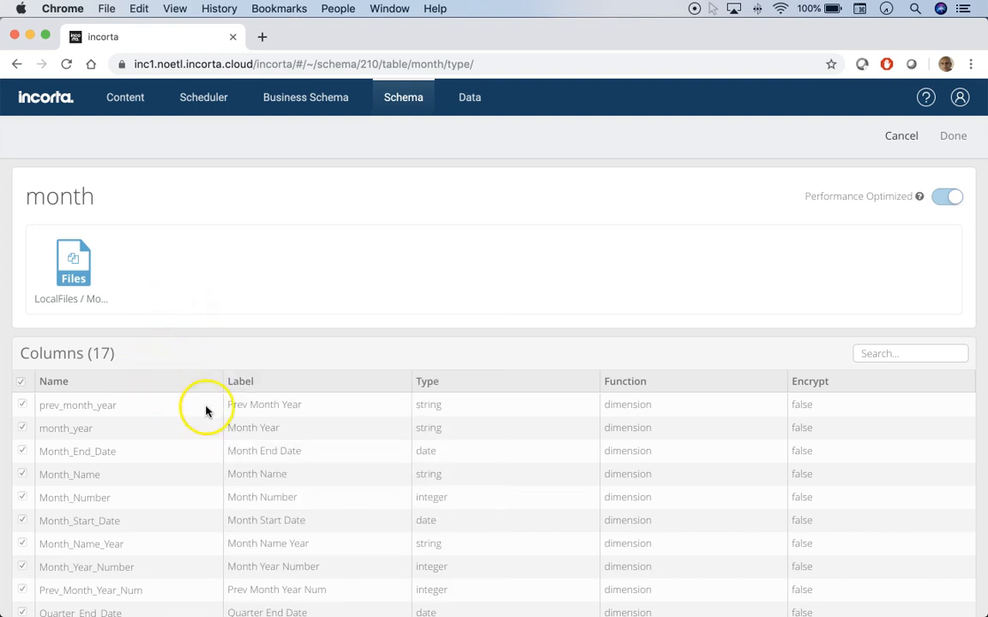
{"action": "scroll", "coordinate": [206, 410], "scroll_direction": "down", "scroll_amount": 3}
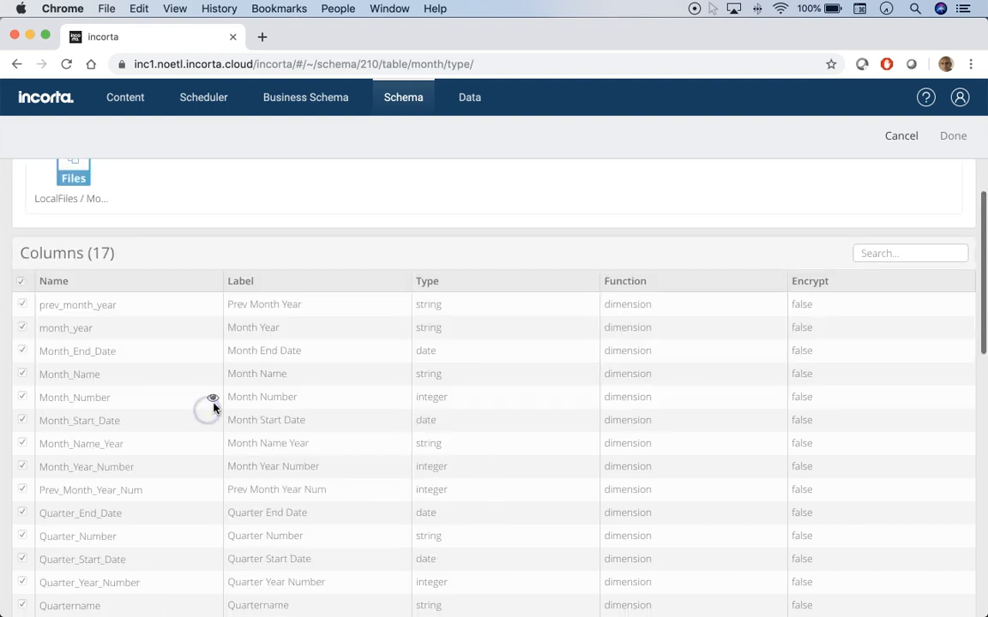
{"action": "left_click", "coordinate": [210, 307]}
{"action": "left_click", "coordinate": [504, 223]}
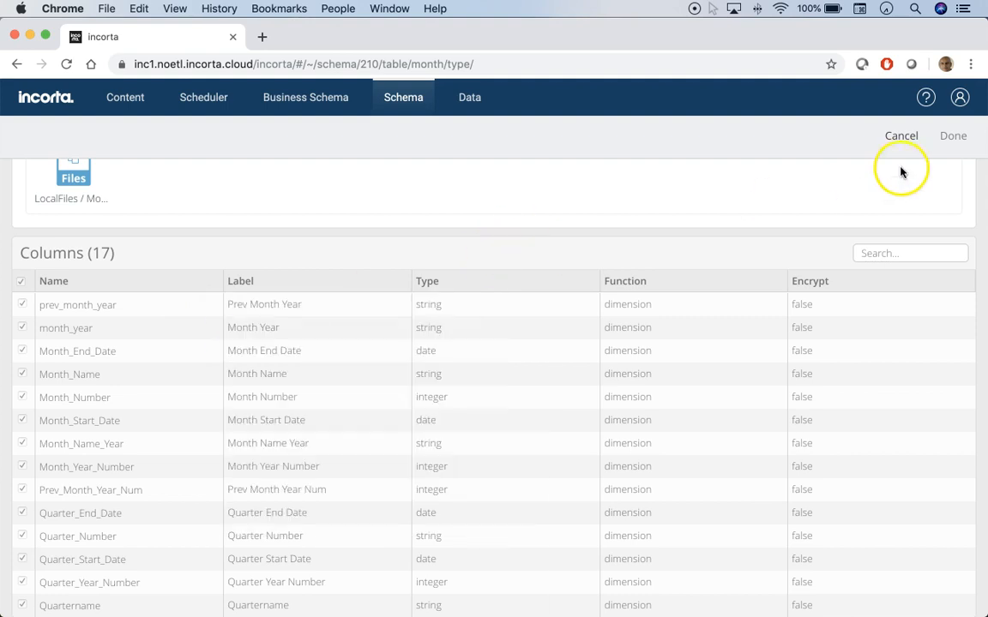
{"action": "left_click", "coordinate": [900, 136]}
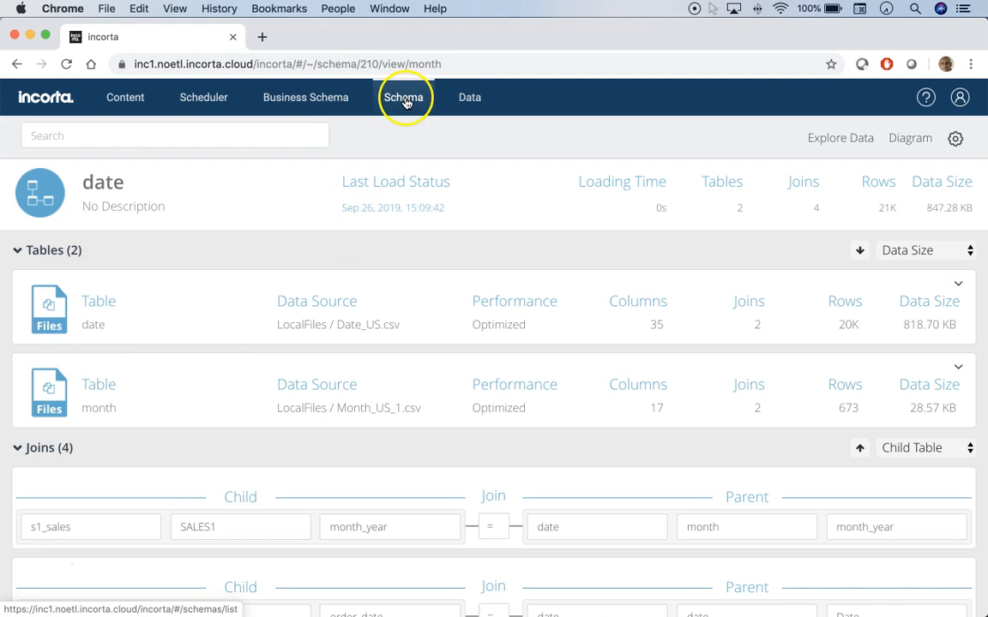
Open the SALES1 table of the s1_sales schema.
{"action": "left_click", "coordinate": [404, 99]}
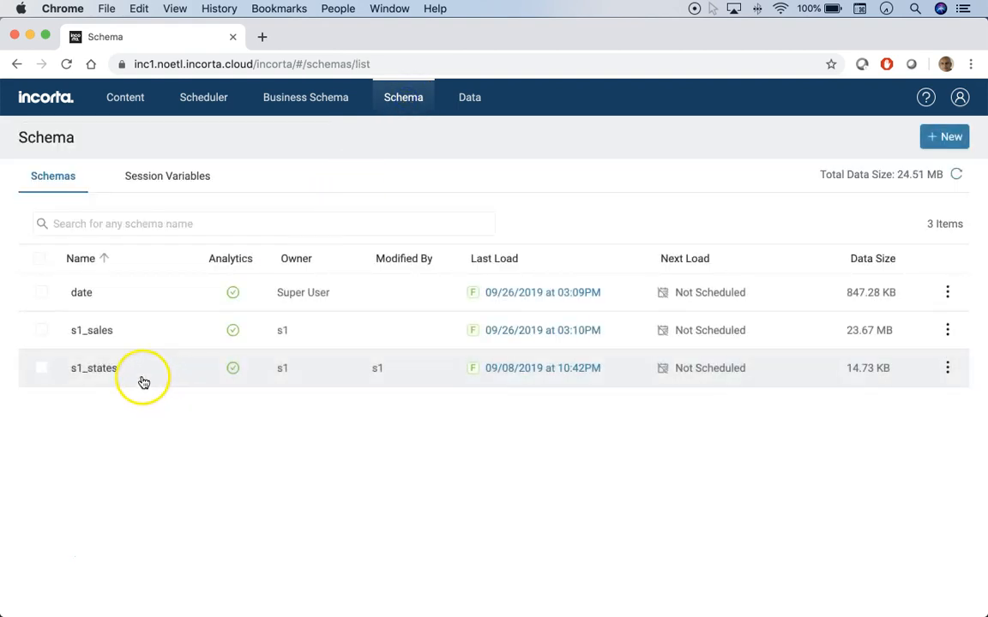
{"action": "left_click", "coordinate": [108, 336]}
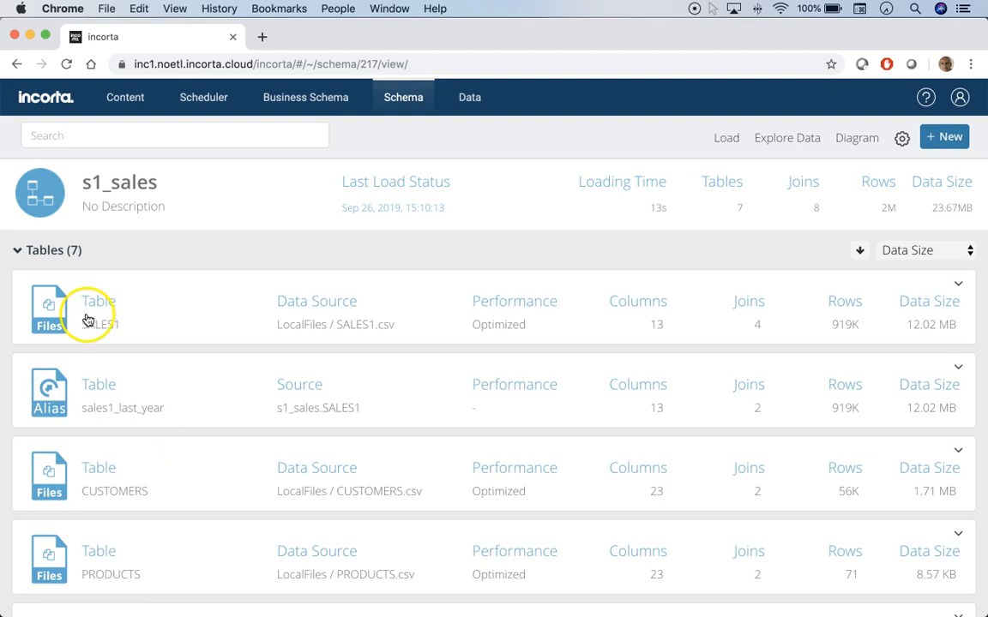
{"action": "left_click", "coordinate": [88, 318]}
Inspect the month_year formula column of SALES1 in the Formula Builder, and close the formula and table without changes.
{"action": "scroll", "coordinate": [434, 392], "scroll_direction": "down", "scroll_amount": 10}
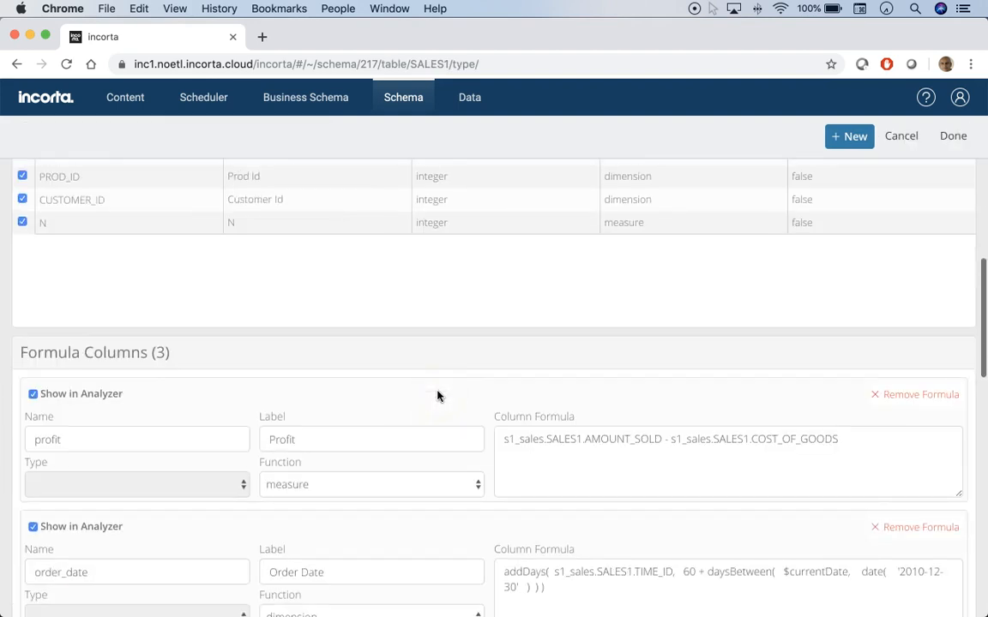
{"action": "scroll", "coordinate": [437, 395], "scroll_direction": "down", "scroll_amount": 2}
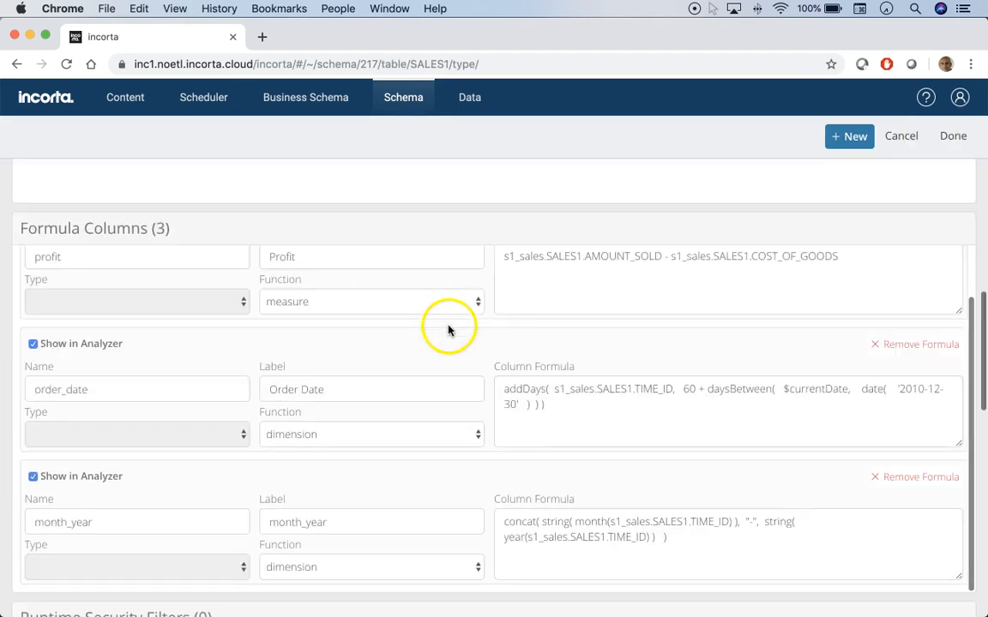
{"action": "scroll", "coordinate": [447, 329], "scroll_direction": "down", "scroll_amount": 5}
{"action": "scroll", "coordinate": [128, 433], "scroll_direction": "down", "scroll_amount": 2}
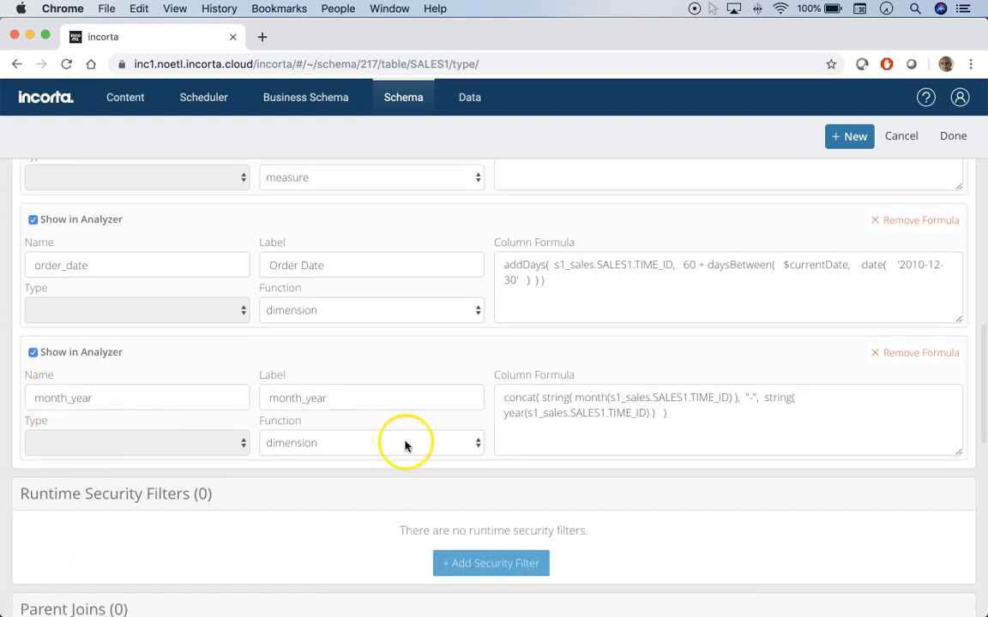
{"action": "left_click", "coordinate": [662, 433]}
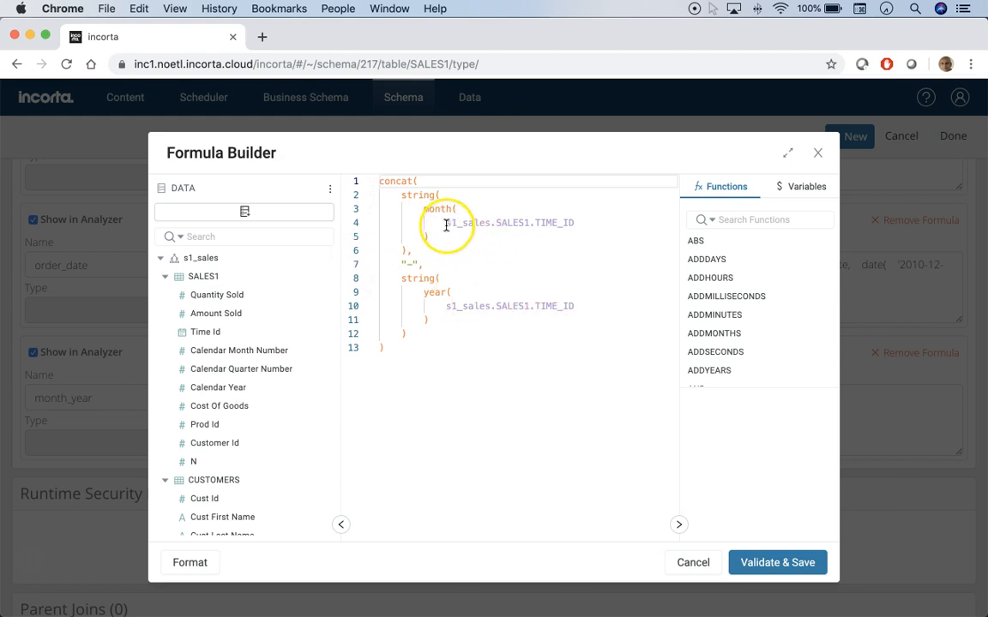
{"action": "left_click", "coordinate": [689, 563]}
{"action": "left_click", "coordinate": [902, 136]}
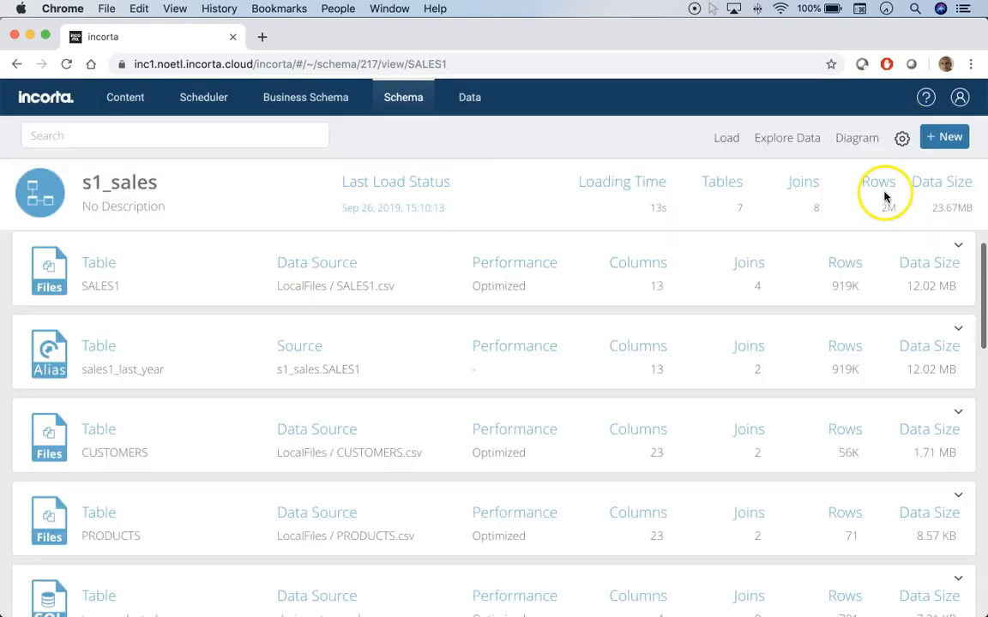
Start exploring the s1_sales data with a Table visualization.
{"action": "left_click", "coordinate": [789, 141]}
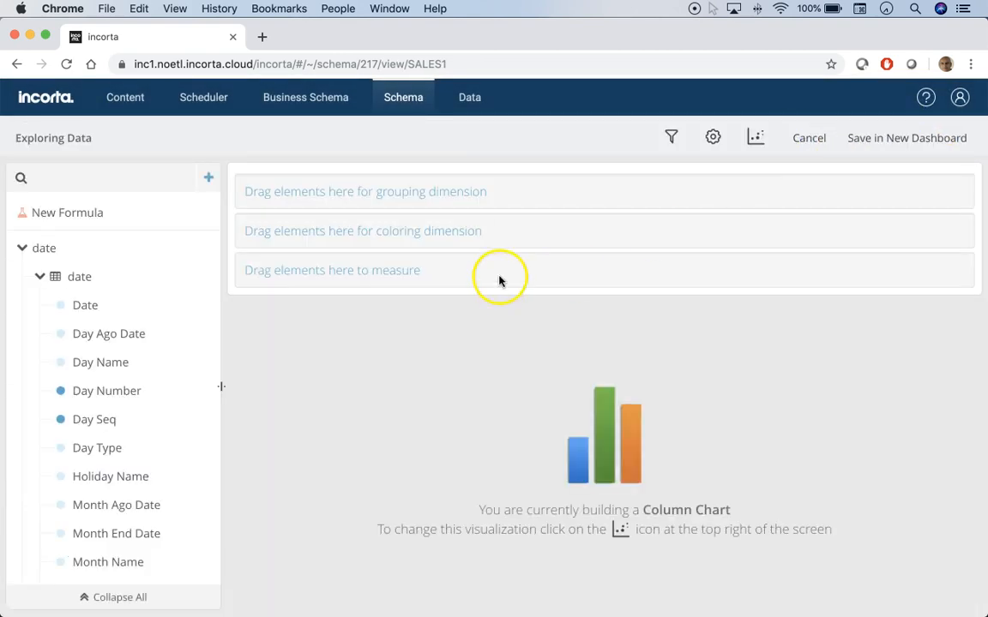
{"action": "left_click", "coordinate": [754, 138]}
{"action": "left_click", "coordinate": [376, 312]}
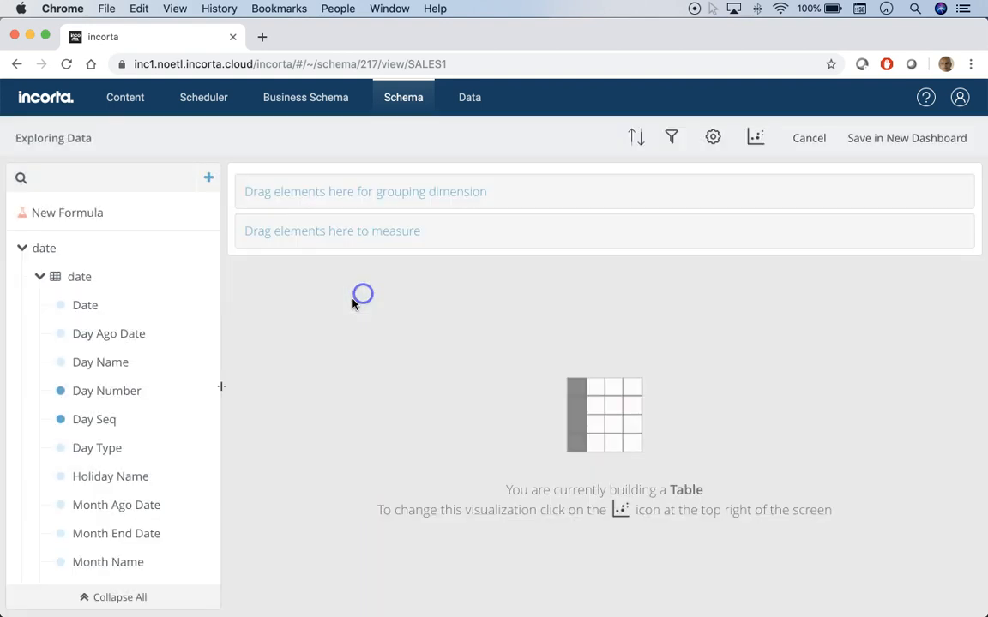
Search for month, add month_year from SALES1 as a measure to view its values, and leave the exploration without saving.
{"action": "left_click", "coordinate": [124, 177]}
{"action": "type", "text": "month"}
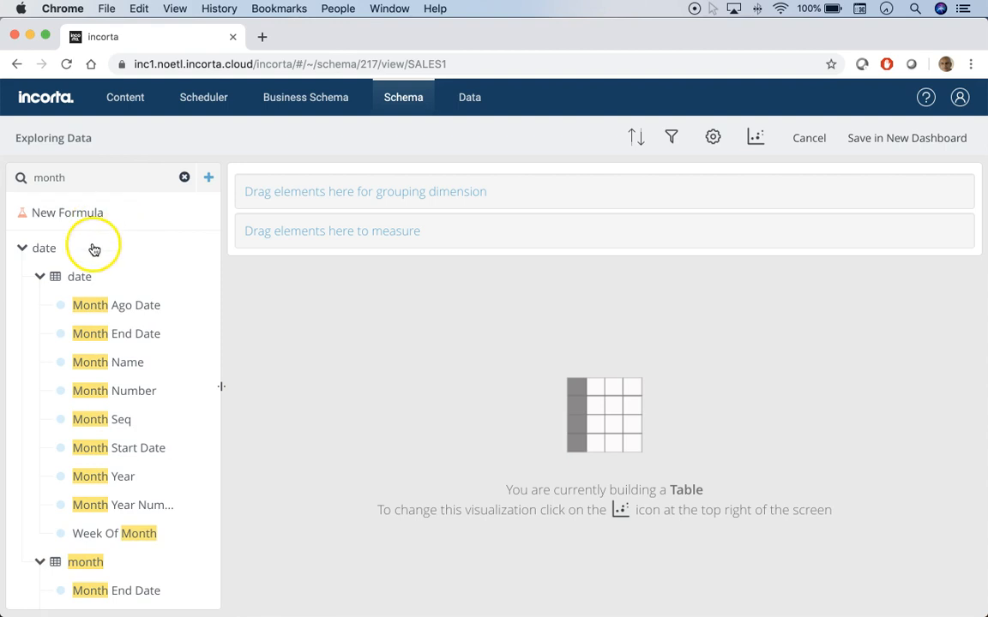
{"action": "scroll", "coordinate": [115, 310], "scroll_direction": "down", "scroll_amount": 10}
{"action": "left_click_drag", "start_coordinate": [102, 531], "coordinate": [375, 229]}
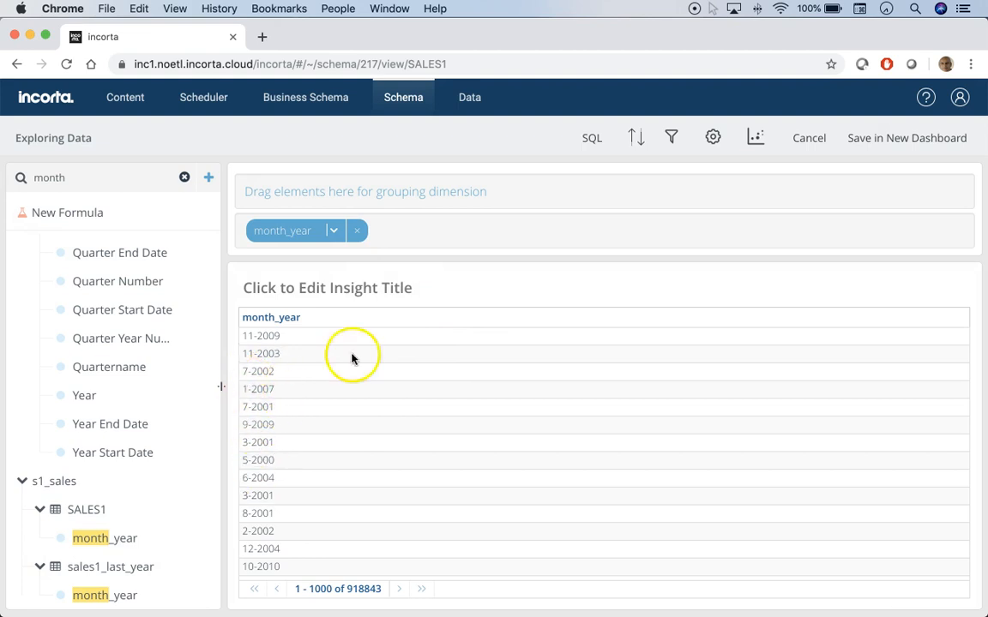
{"action": "left_click", "coordinate": [806, 141]}
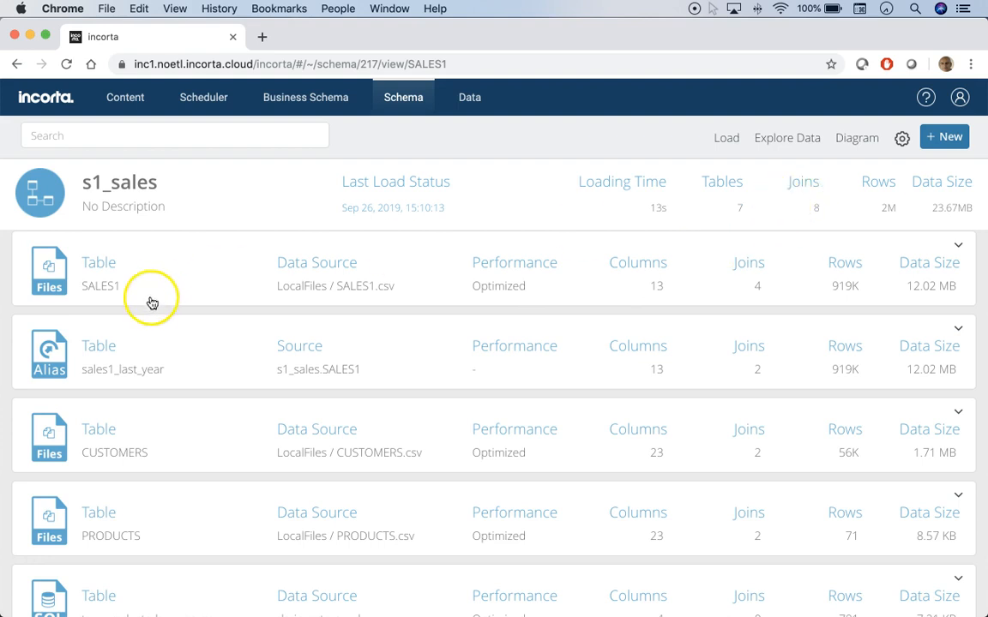
Reopen the SALES1 table and examine its joins to the date and month tables.
{"action": "left_click", "coordinate": [101, 292]}
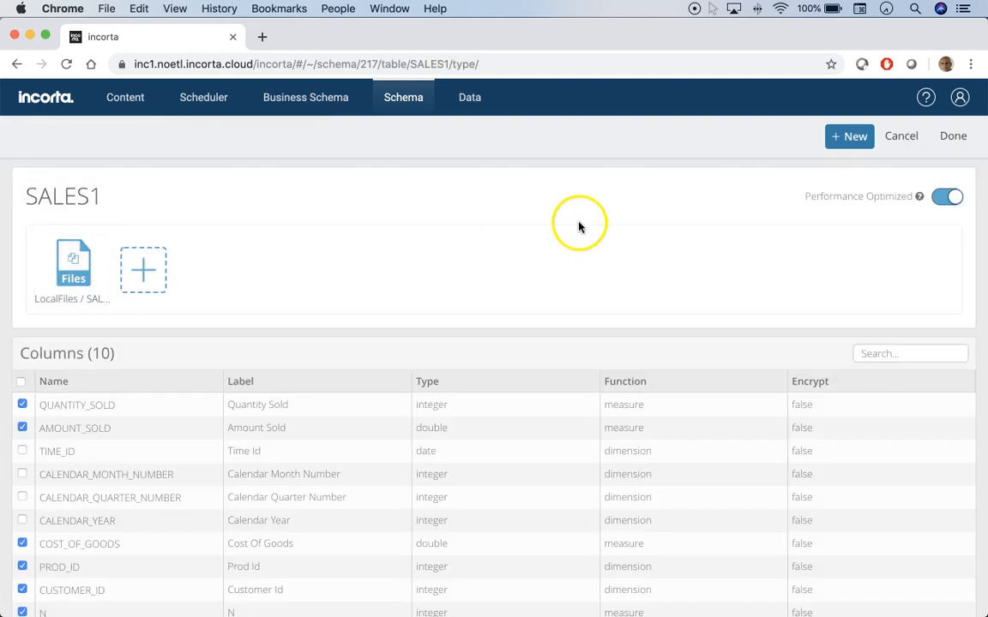
{"action": "scroll", "coordinate": [288, 259], "scroll_direction": "down", "scroll_amount": 5}
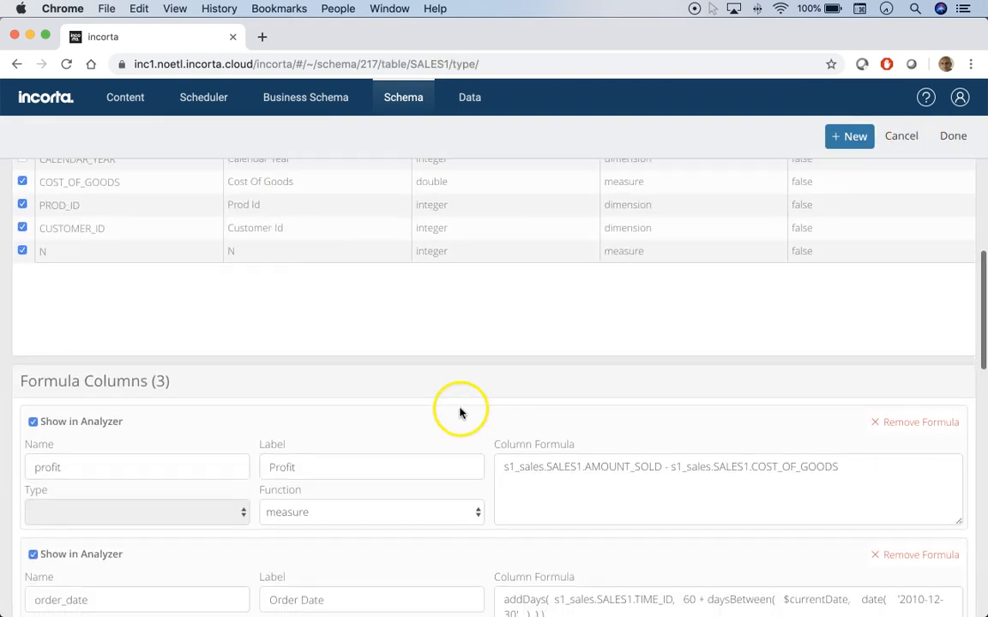
{"action": "scroll", "coordinate": [460, 409], "scroll_direction": "down", "scroll_amount": 1}
{"action": "scroll", "coordinate": [613, 319], "scroll_direction": "down", "scroll_amount": 10}
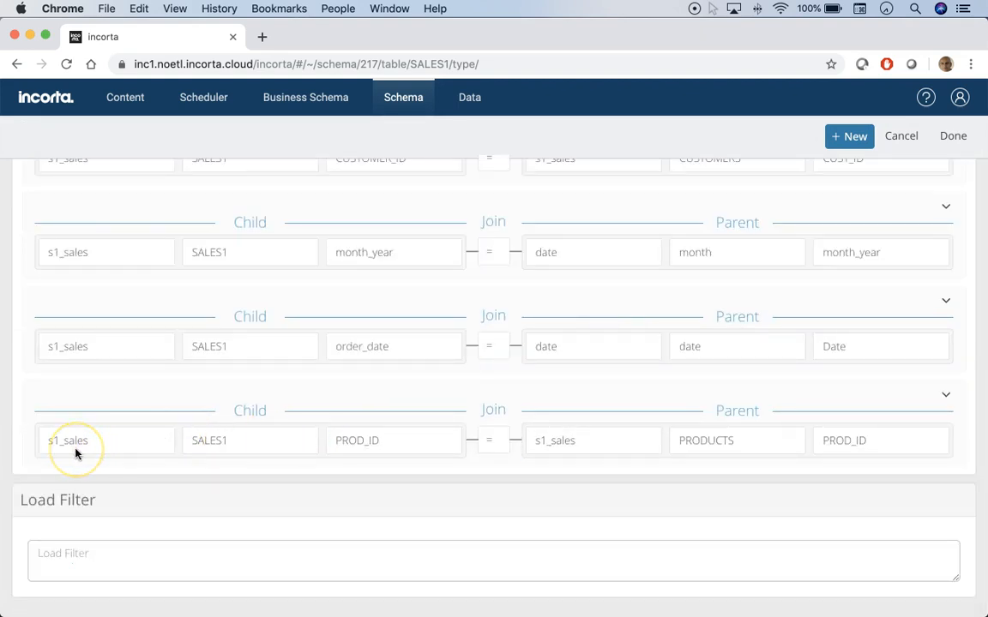
Review the SALES1 joins to the month and date tables, and close the table without changes.
{"action": "scroll", "coordinate": [206, 414], "scroll_direction": "up", "scroll_amount": 1}
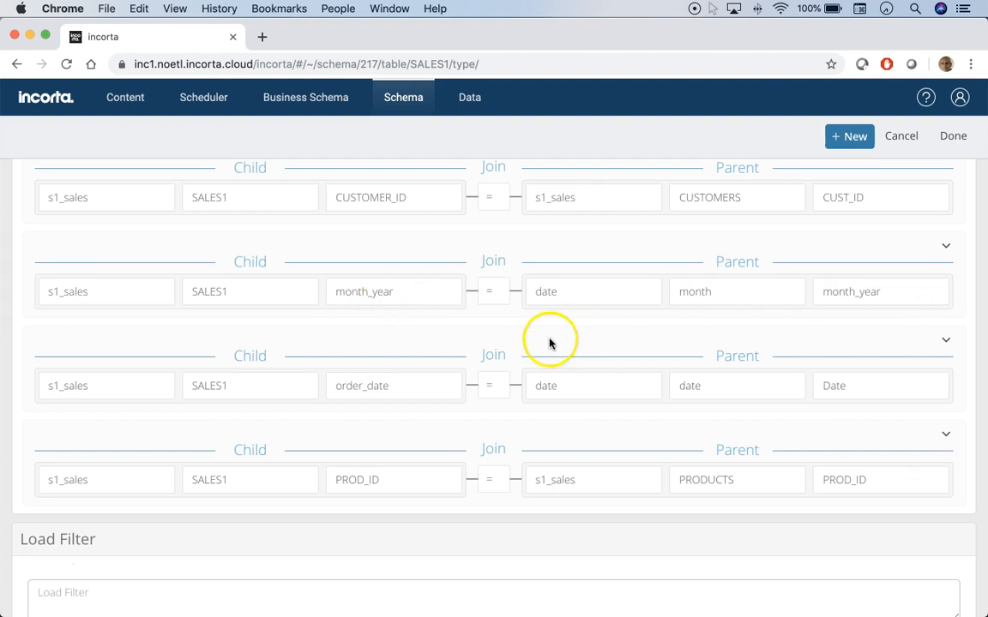
{"action": "scroll", "coordinate": [553, 343], "scroll_direction": "up", "scroll_amount": 15}
{"action": "left_click", "coordinate": [901, 137]}
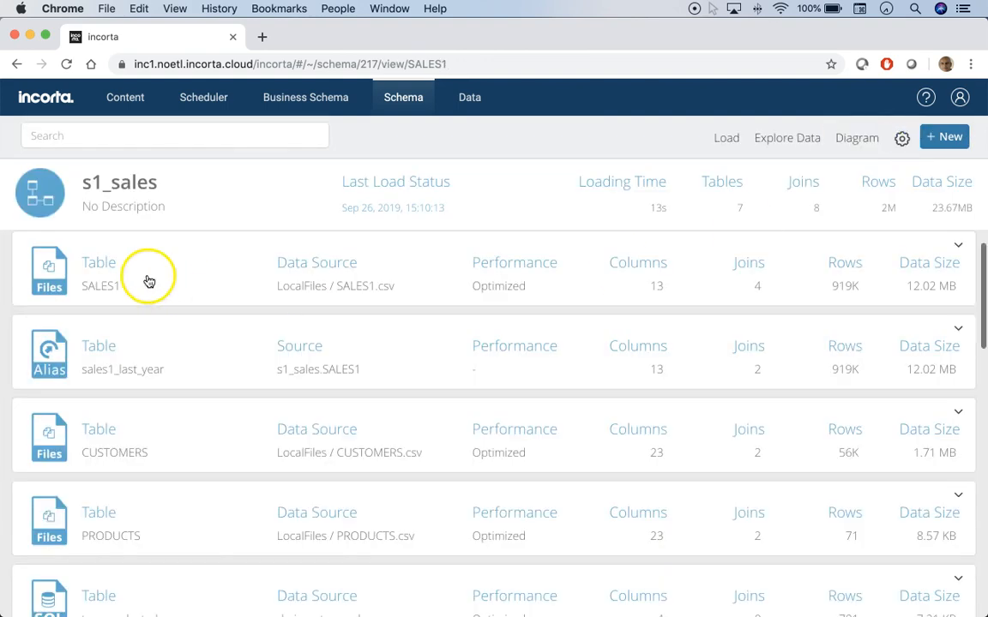
Examine the formula columns and child joins of the sales1_last_year alias table, and close it without changes.
{"action": "scroll", "coordinate": [232, 346], "scroll_direction": "down", "scroll_amount": 2}
{"action": "left_click", "coordinate": [118, 324]}
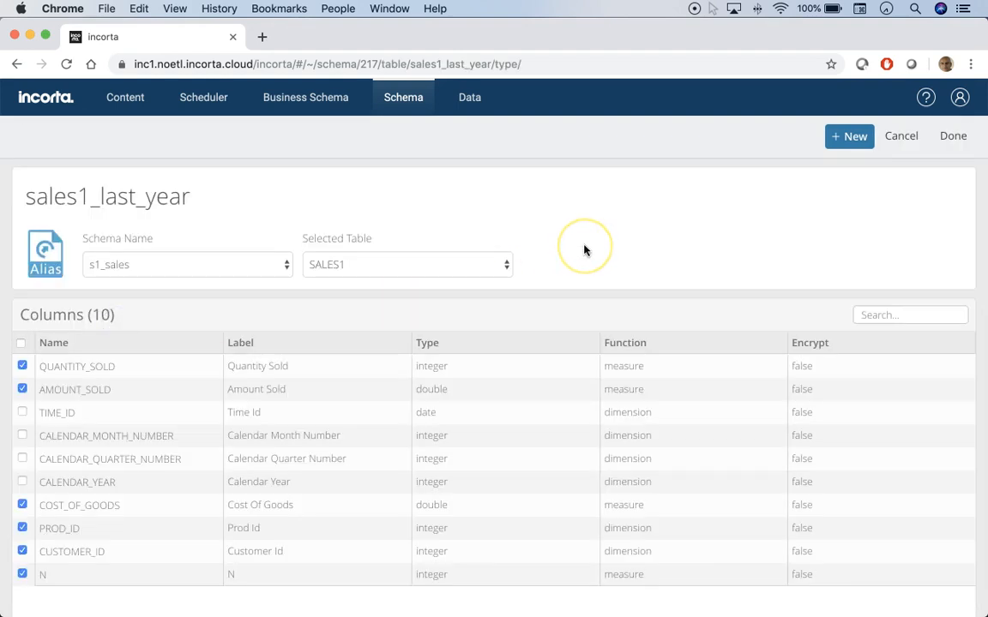
{"action": "scroll", "coordinate": [584, 249], "scroll_direction": "down", "scroll_amount": 10}
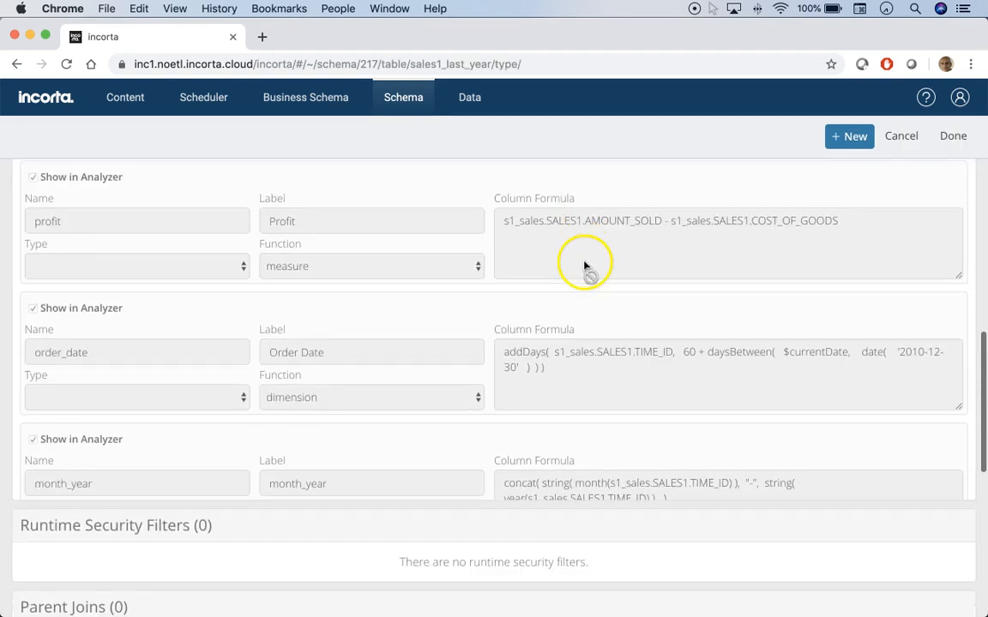
{"action": "scroll", "coordinate": [303, 399], "scroll_direction": "down", "scroll_amount": 2}
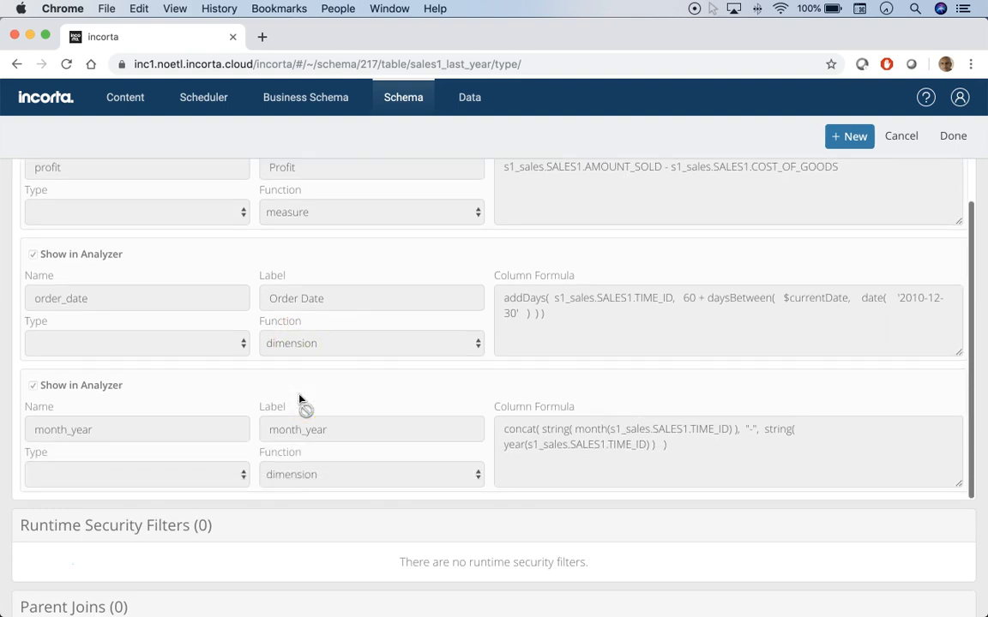
{"action": "scroll", "coordinate": [369, 381], "scroll_direction": "down", "scroll_amount": 10}
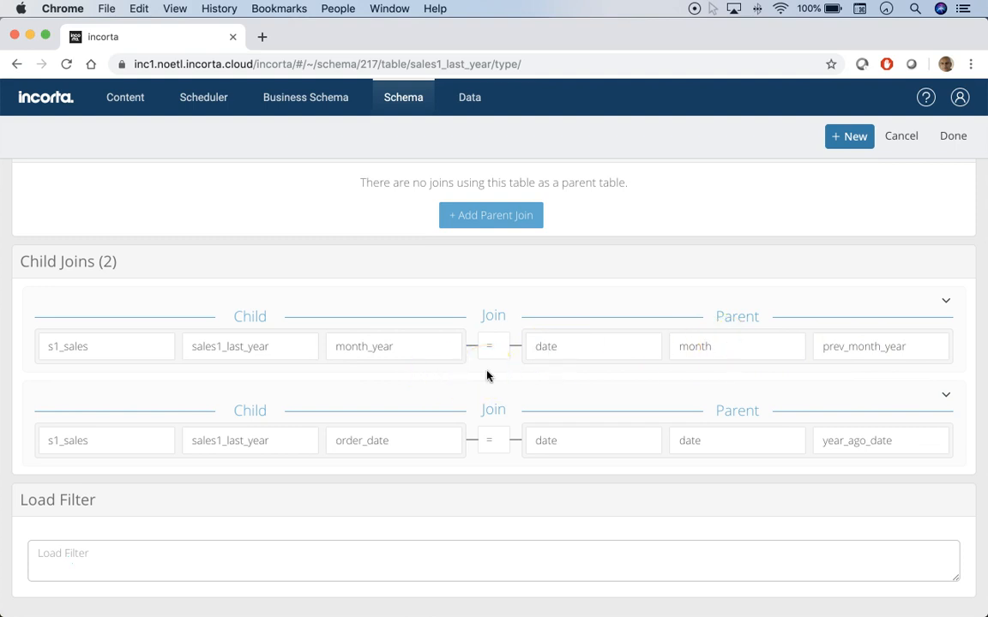
{"action": "left_click", "coordinate": [902, 139]}
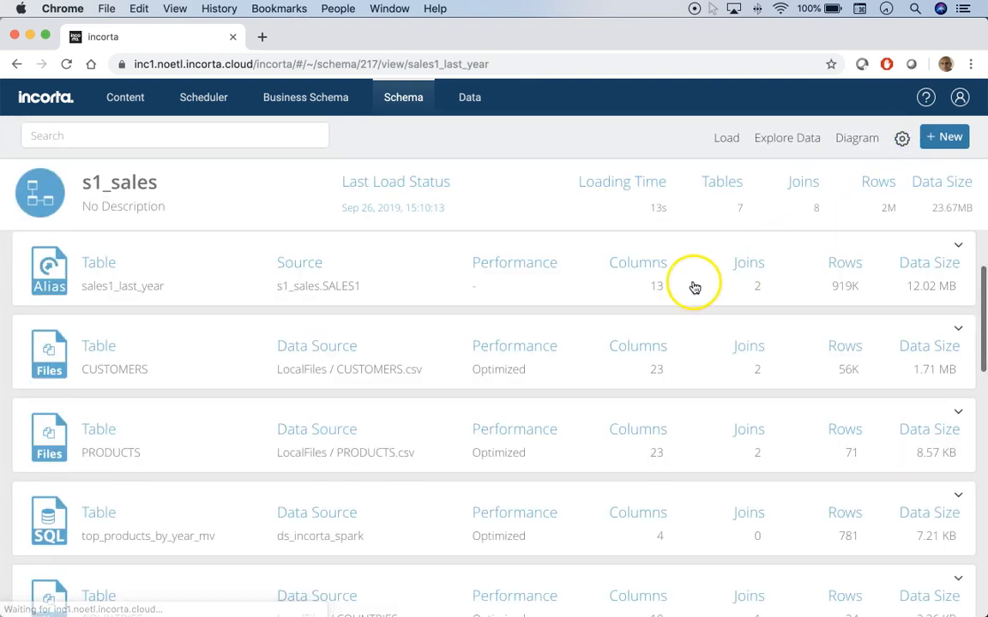
Start exploring the s1_sales data with an Aggregated table visualization.
{"action": "left_click", "coordinate": [782, 142]}
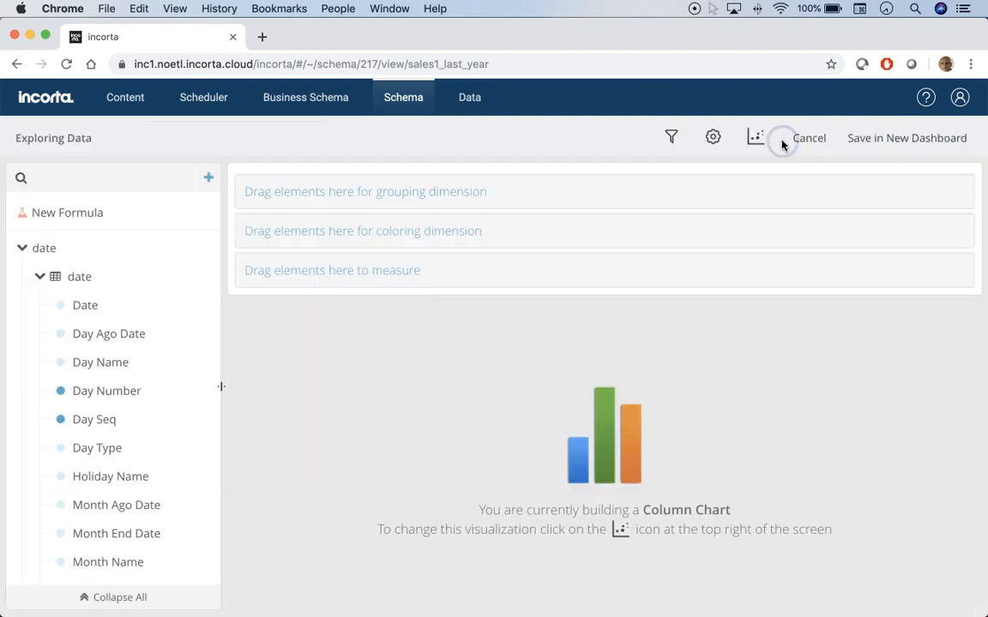
{"action": "left_click", "coordinate": [760, 141]}
{"action": "left_click", "coordinate": [430, 289]}
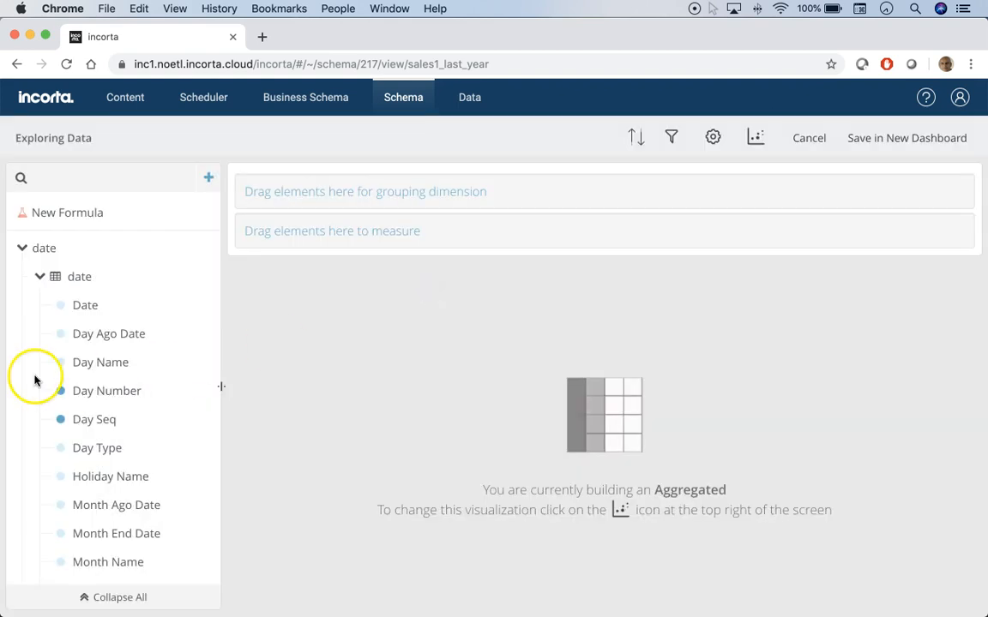
{"action": "left_click", "coordinate": [116, 596]}
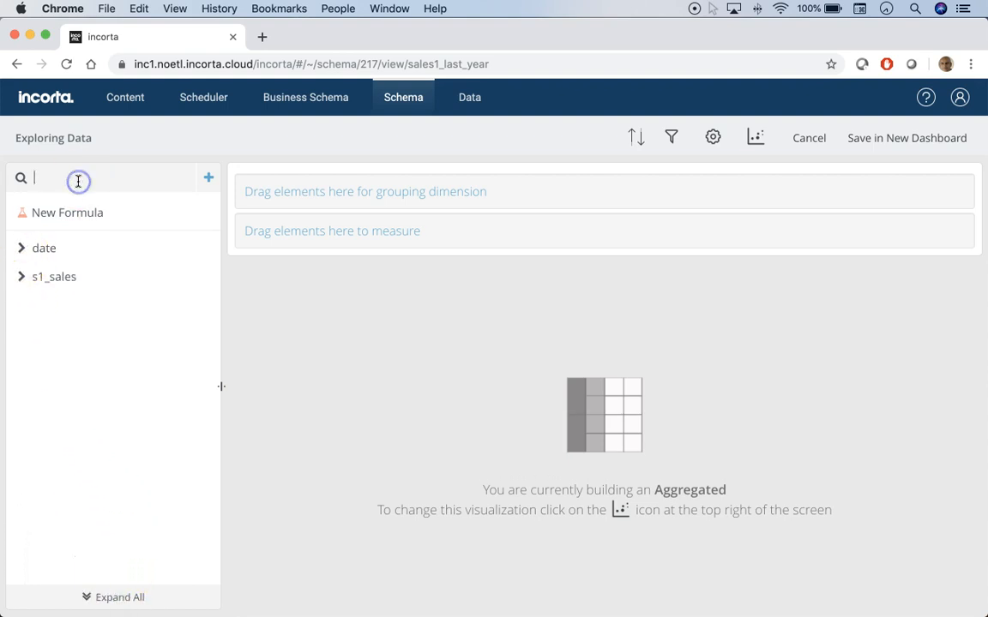
{"action": "type", "text": "year"}
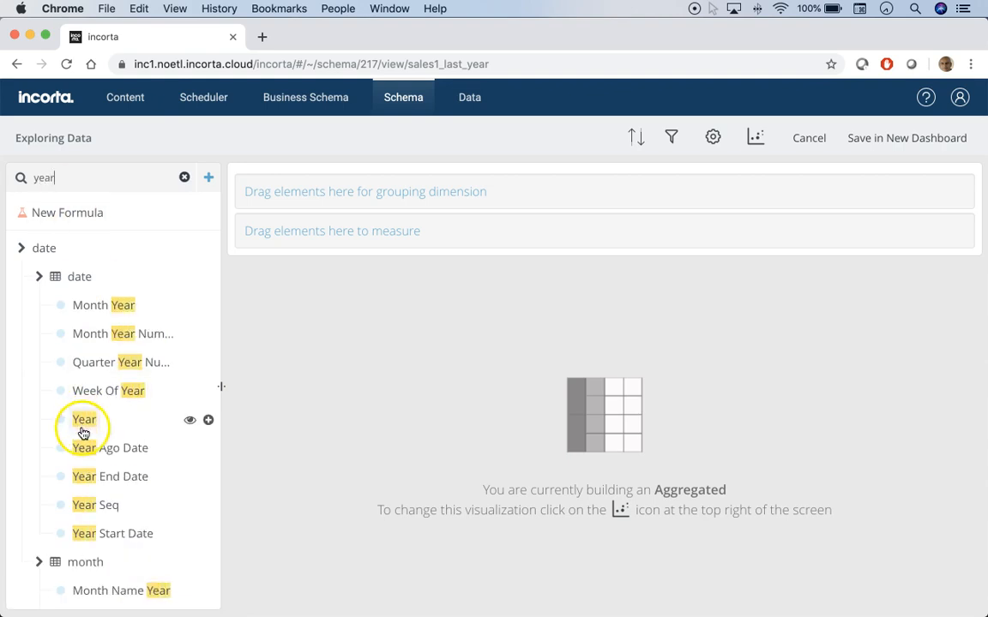
{"action": "left_click", "coordinate": [38, 277]}
{"action": "left_click", "coordinate": [184, 176]}
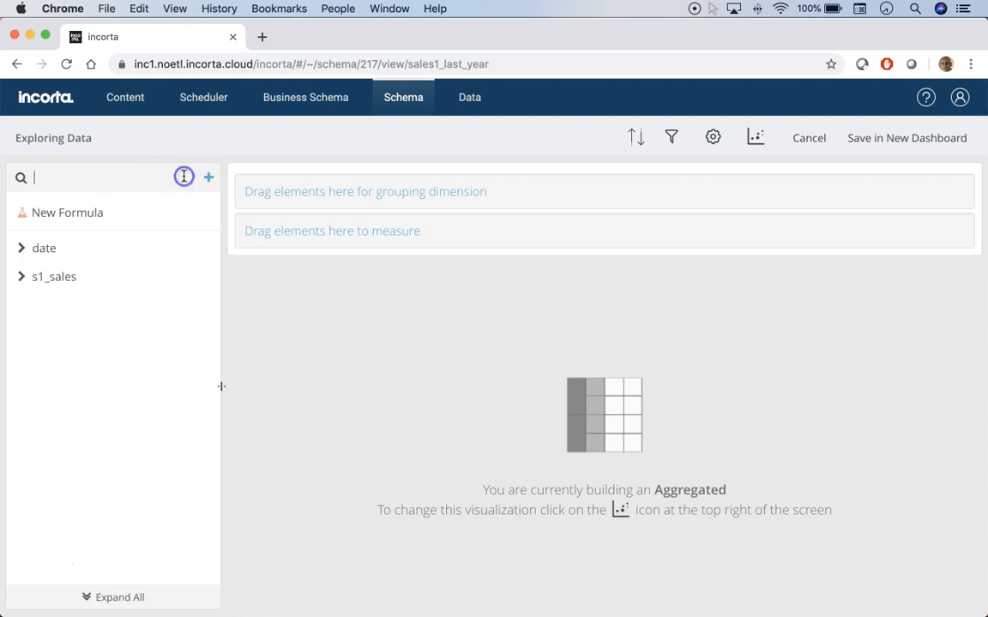
Group the aggregated table by Year and Month Name from the month table in the date schema.
{"action": "left_click", "coordinate": [16, 248]}
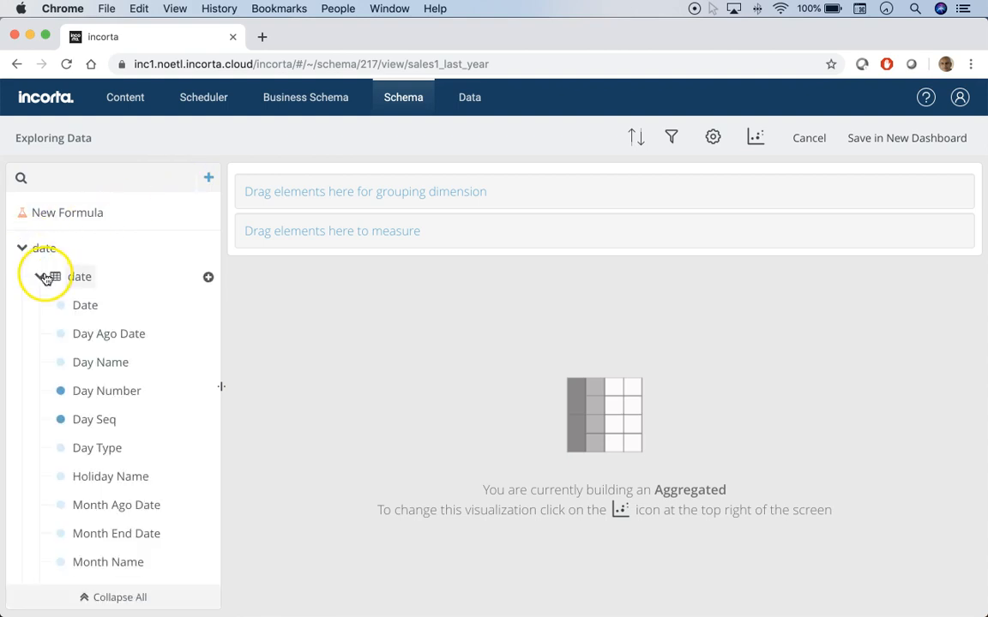
{"action": "left_click", "coordinate": [38, 276]}
{"action": "left_click", "coordinate": [40, 306]}
{"action": "scroll", "coordinate": [114, 379], "scroll_direction": "down", "scroll_amount": 5}
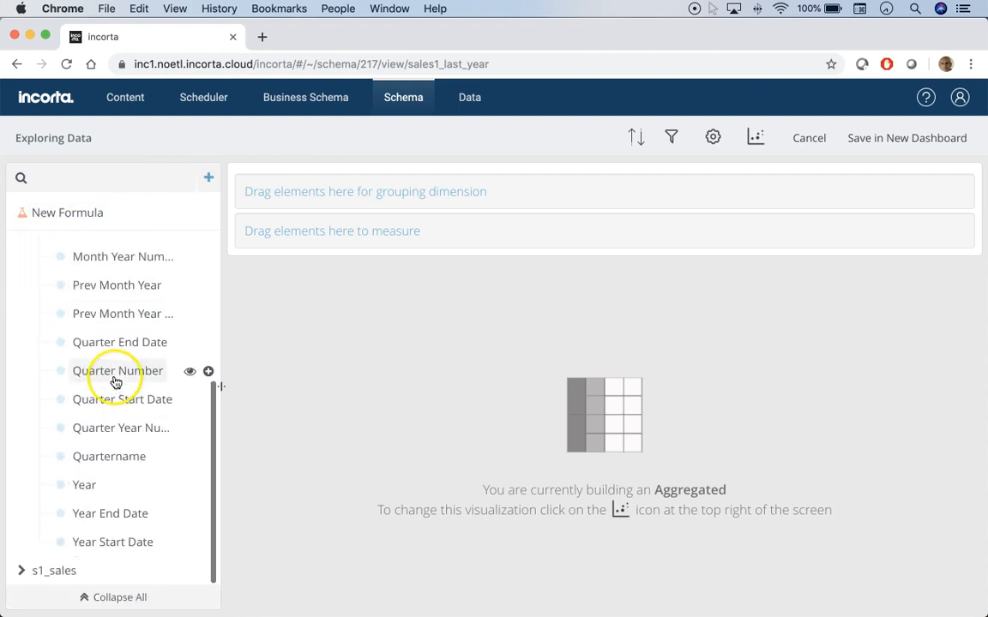
{"action": "left_click", "coordinate": [86, 487]}
{"action": "left_click_drag", "start_coordinate": [86, 490], "coordinate": [499, 192]}
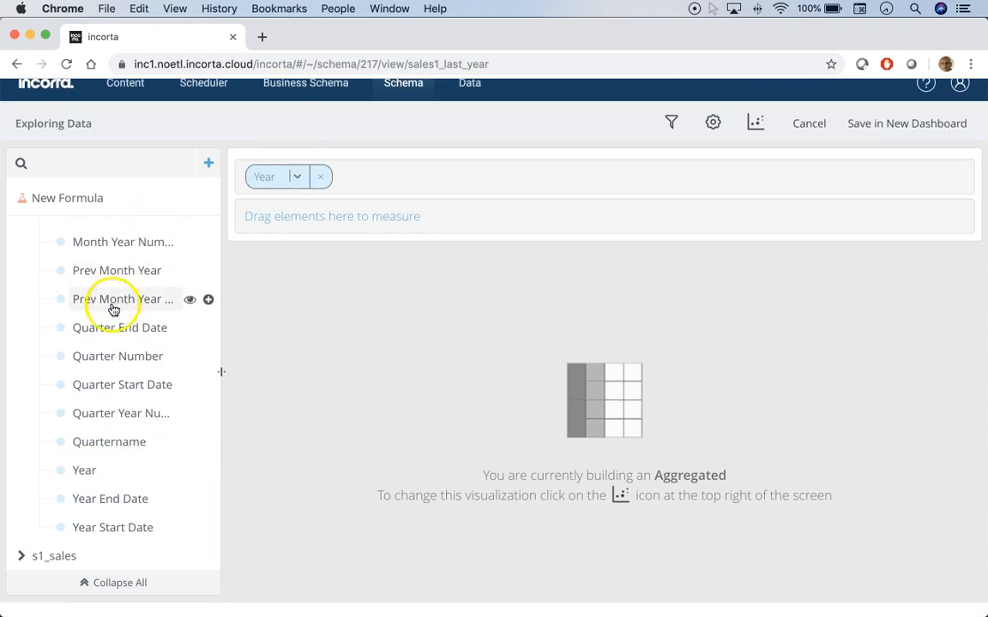
{"action": "left_click", "coordinate": [74, 184]}
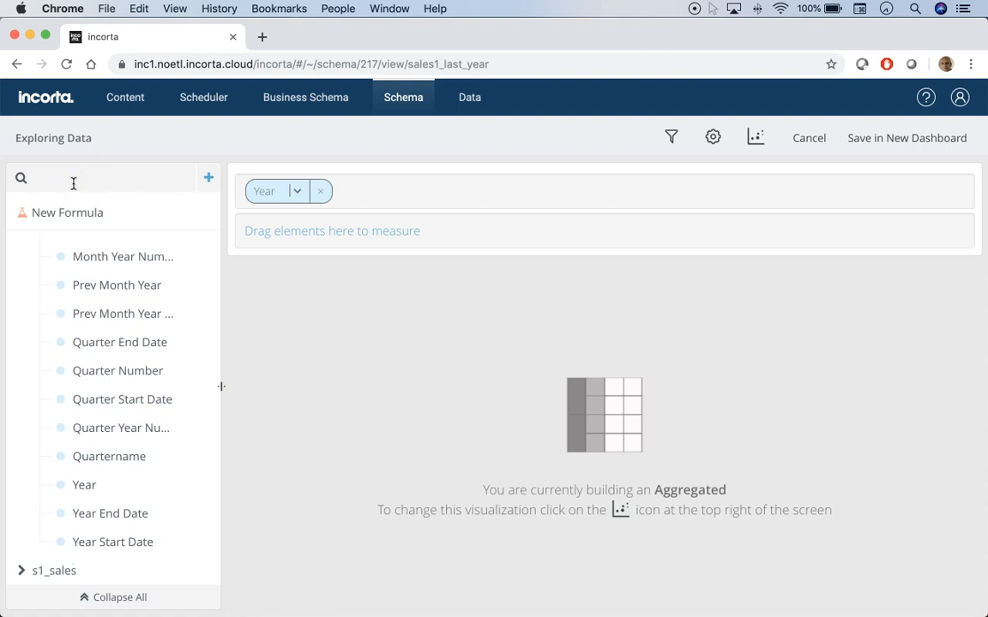
{"action": "scroll", "coordinate": [103, 332], "scroll_direction": "up", "scroll_amount": 5}
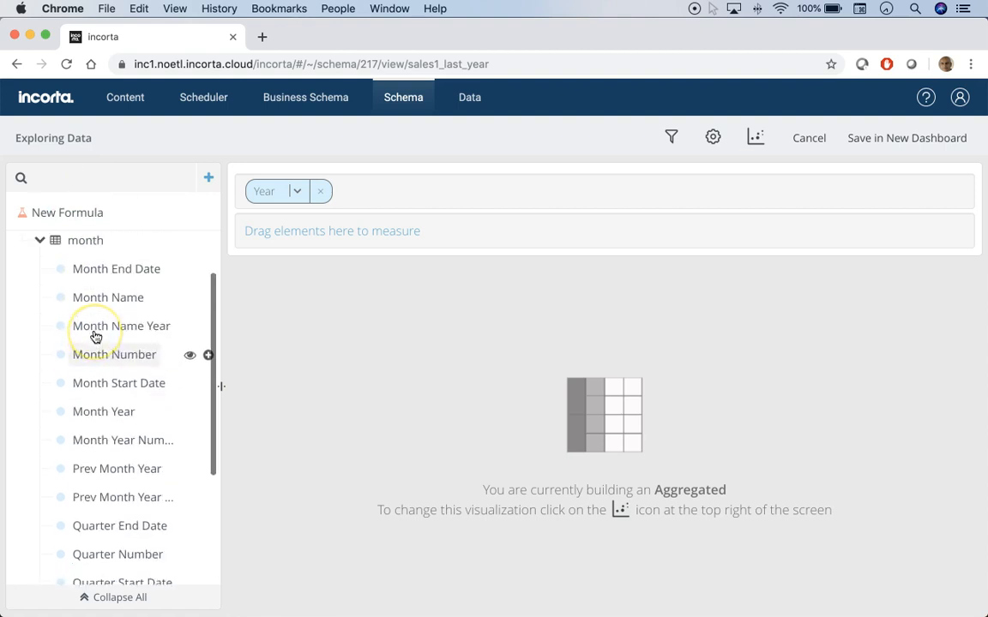
{"action": "left_click_drag", "start_coordinate": [107, 330], "coordinate": [468, 187]}
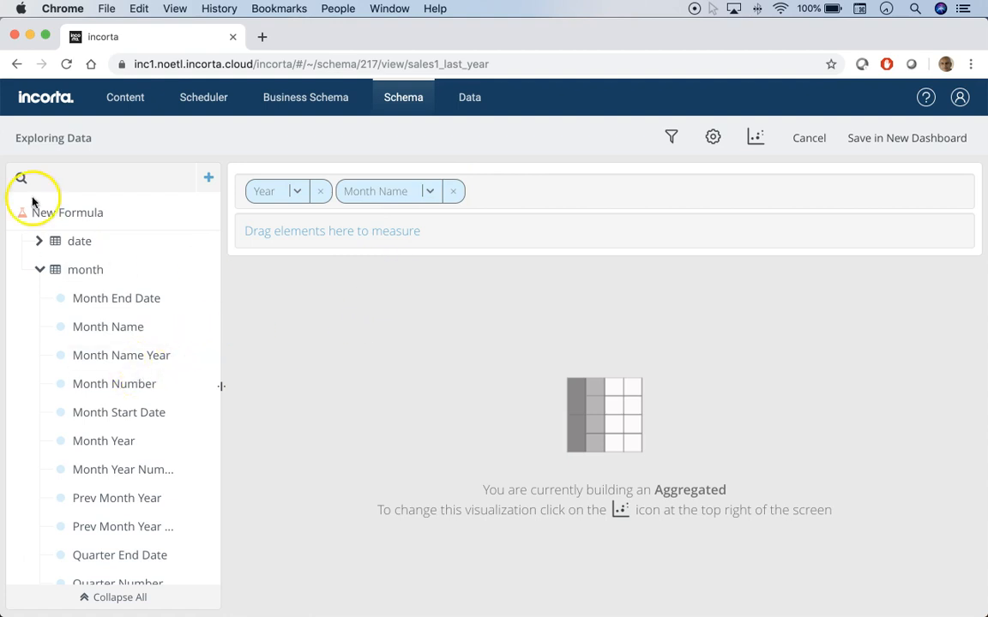
Search for amo and add Amount Sold from SALES1 and Amount Sold from sales1_last_year as measures.
{"action": "left_click", "coordinate": [62, 178]}
{"action": "type", "text": "amo"}
{"action": "left_click_drag", "start_coordinate": [130, 304], "coordinate": [324, 246]}
{"action": "left_click_drag", "start_coordinate": [119, 359], "coordinate": [464, 244]}
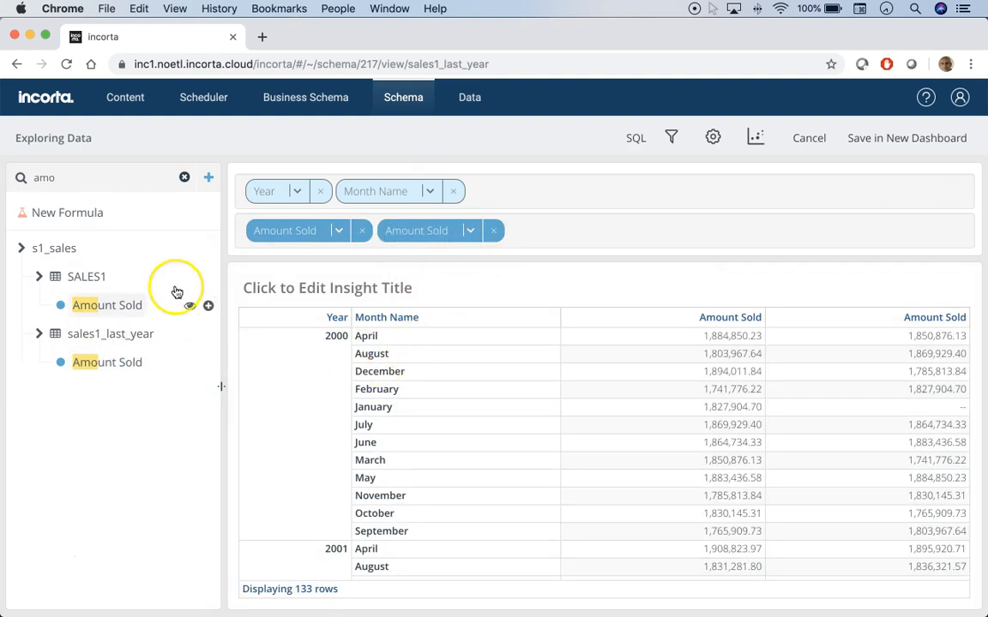
Sort the Month Name grouping by Month Number from the month table.
{"action": "left_click", "coordinate": [186, 179]}
{"action": "left_click", "coordinate": [63, 182]}
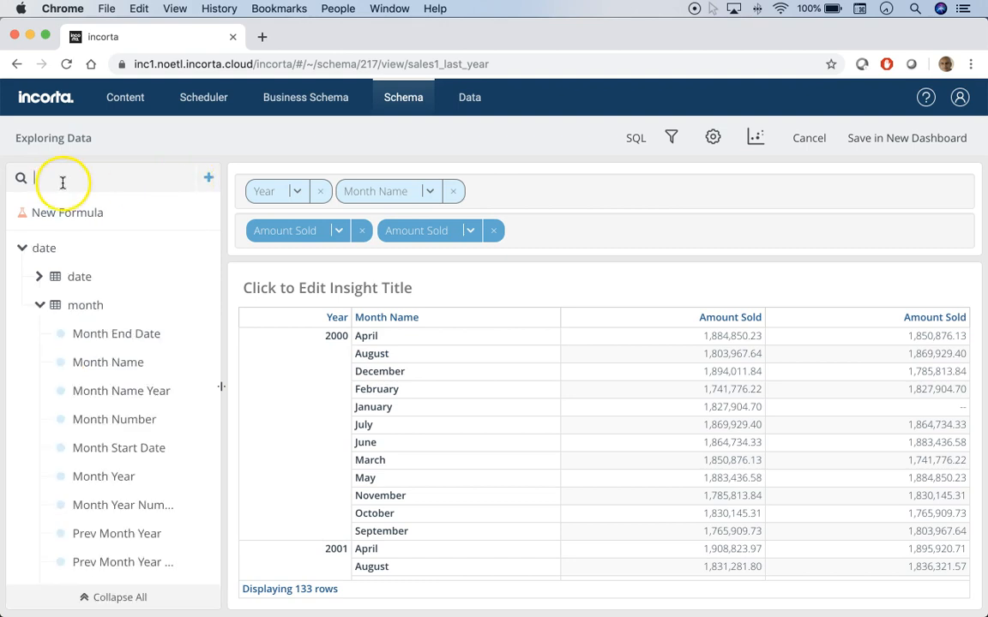
{"action": "left_click", "coordinate": [431, 192]}
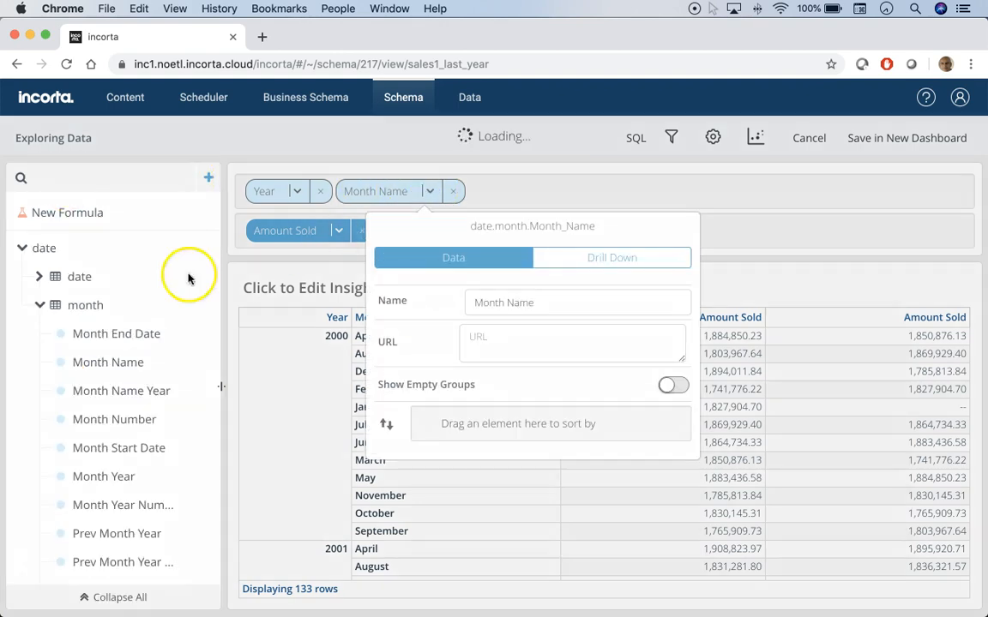
{"action": "left_click_drag", "start_coordinate": [142, 424], "coordinate": [435, 431]}
{"action": "left_click", "coordinate": [432, 425]}
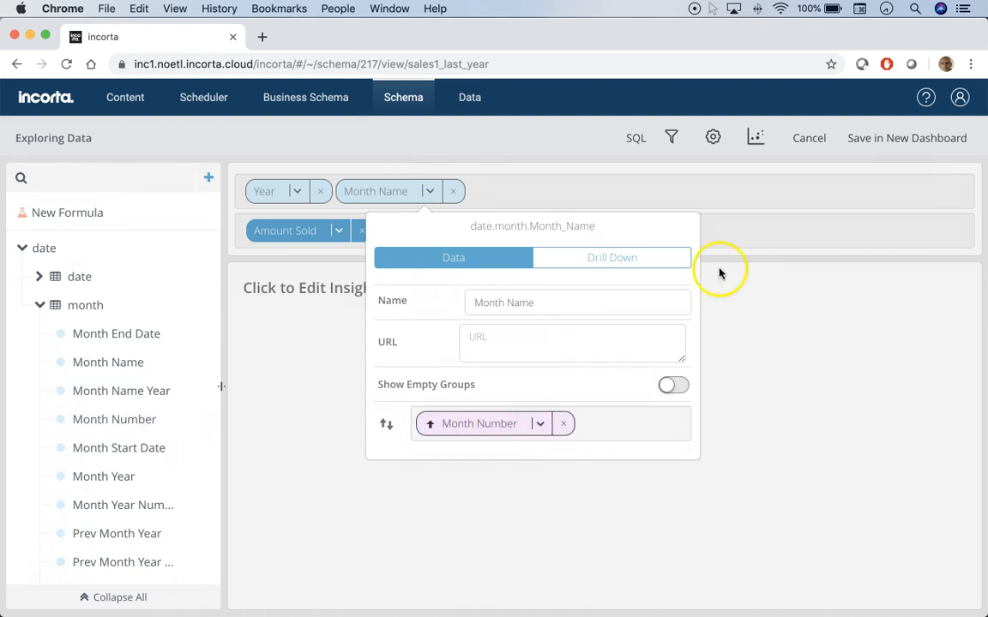
{"action": "left_click", "coordinate": [787, 216]}
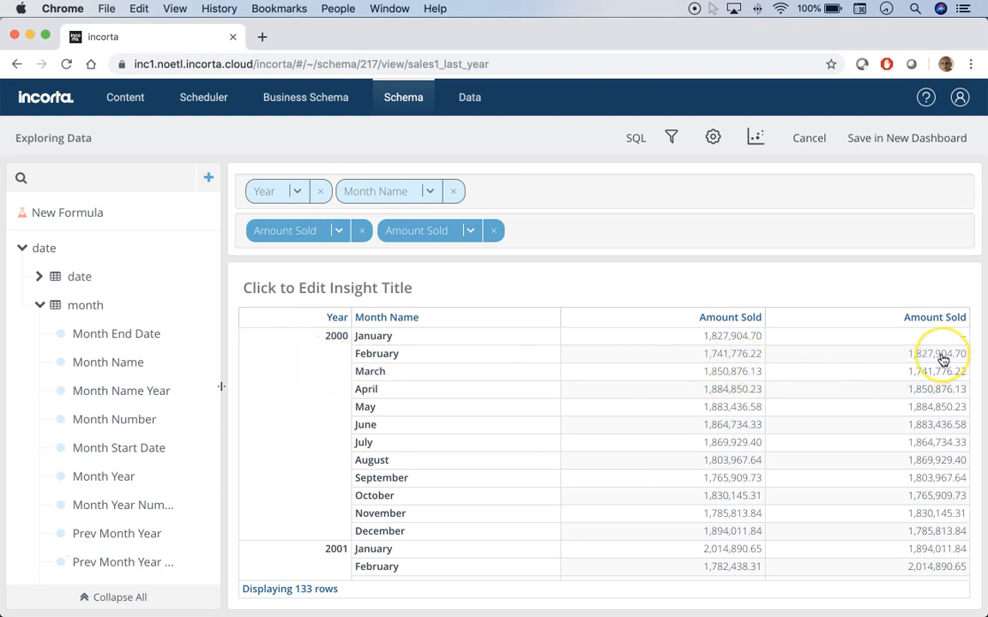
Add a new formula measure, and rename the sales1_last_year Amount Sold measure as Amount Sold (Last Month).
{"action": "left_click_drag", "start_coordinate": [82, 213], "coordinate": [694, 235]}
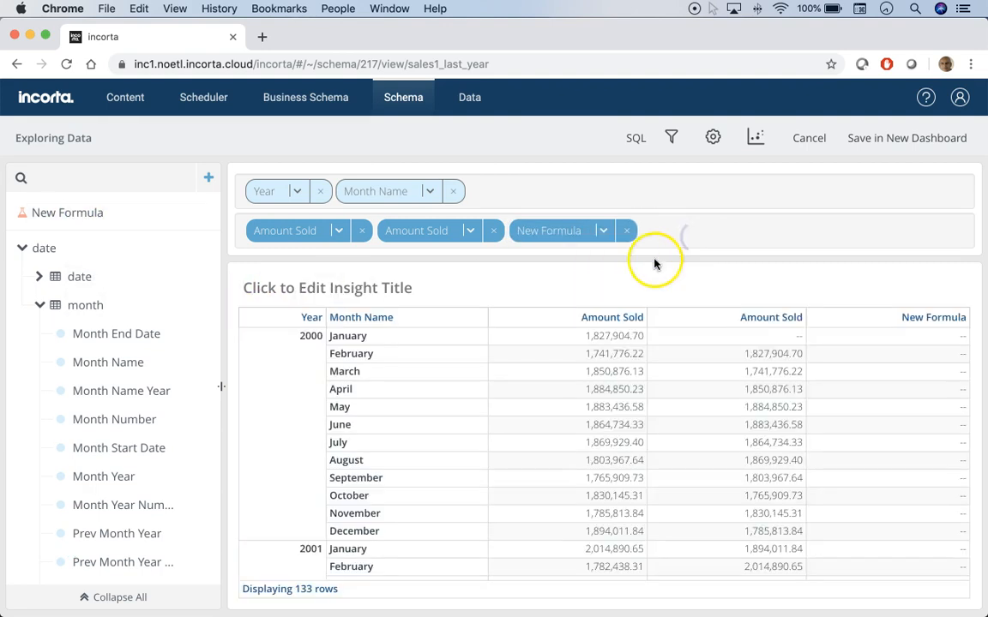
{"action": "left_click", "coordinate": [469, 232]}
{"action": "left_click", "coordinate": [469, 232]}
{"action": "left_click", "coordinate": [591, 343]}
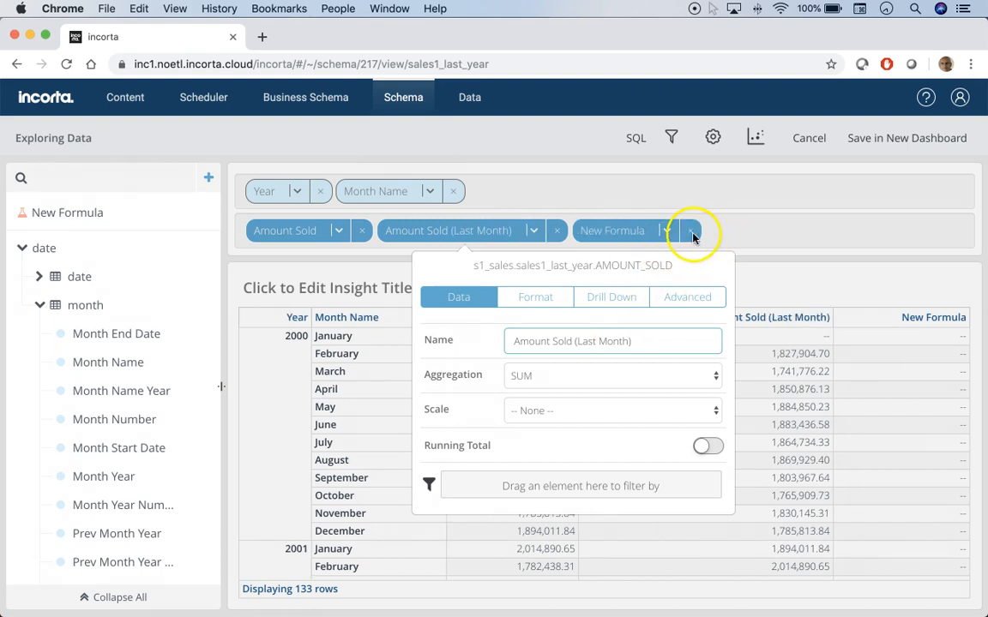
Name the new formula measure Growth.
{"action": "left_click", "coordinate": [667, 232]}
{"action": "left_click", "coordinate": [670, 232]}
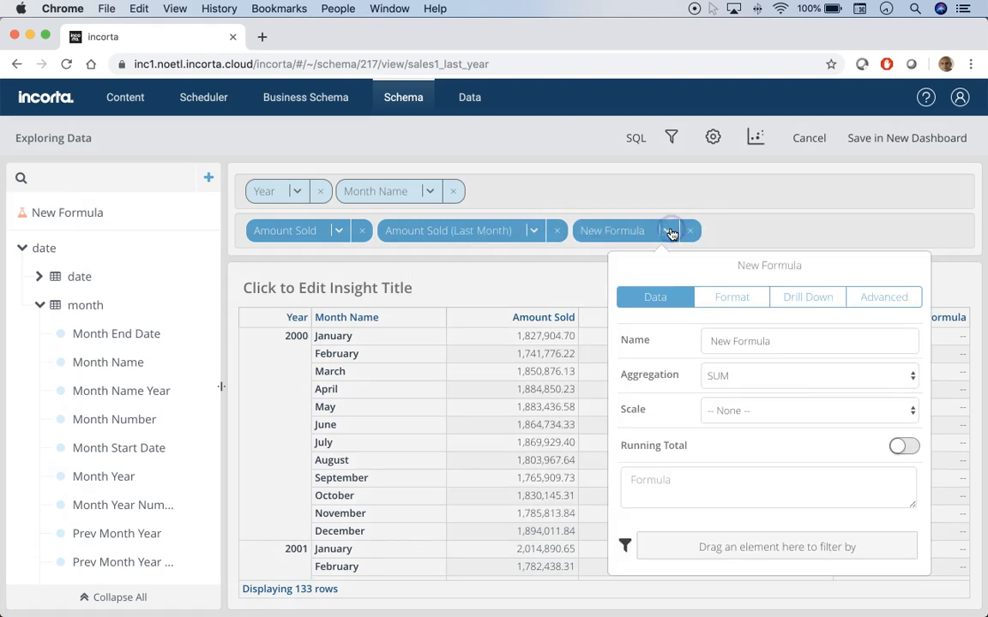
{"action": "left_click_drag", "start_coordinate": [772, 341], "coordinate": [684, 345]}
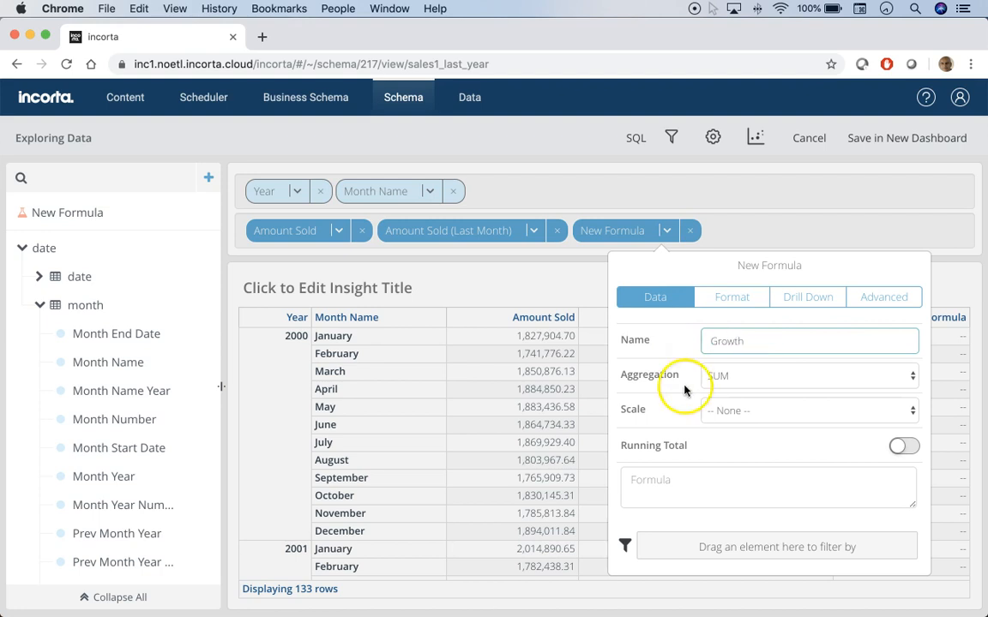
Write the skeleton (sum()-sum()) / sum() for the Growth measure in the Formula Builder.
{"action": "left_click", "coordinate": [663, 473]}
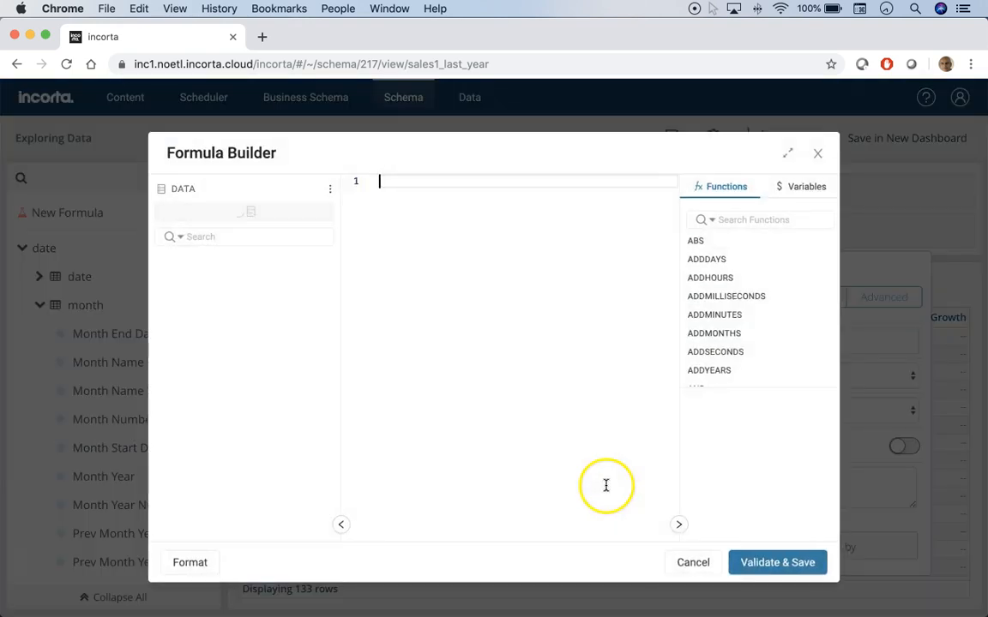
{"action": "type", "text": "sum("}
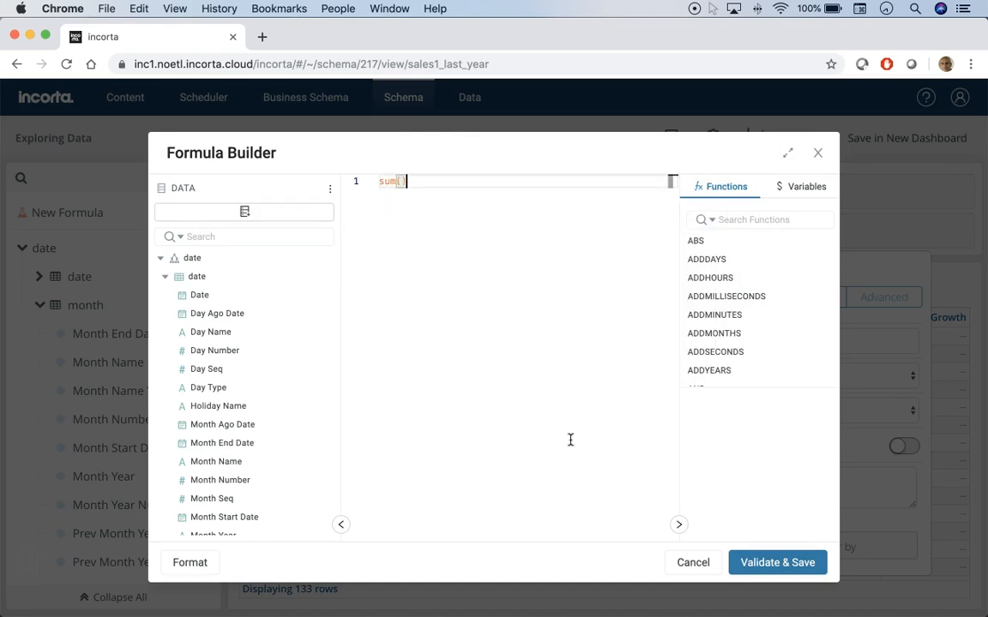
{"action": "type", "text": ")-sum()"}
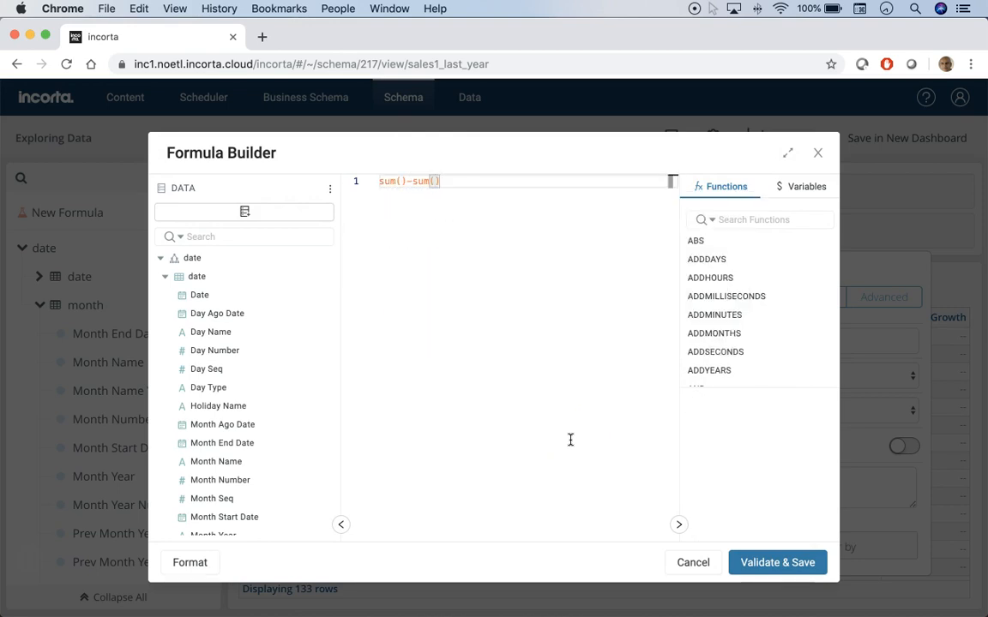
{"action": "key", "text": "Return"}
{"action": "type", "text": "/"}
{"action": "key", "text": "Return"}
{"action": "type", "text": "sum("}
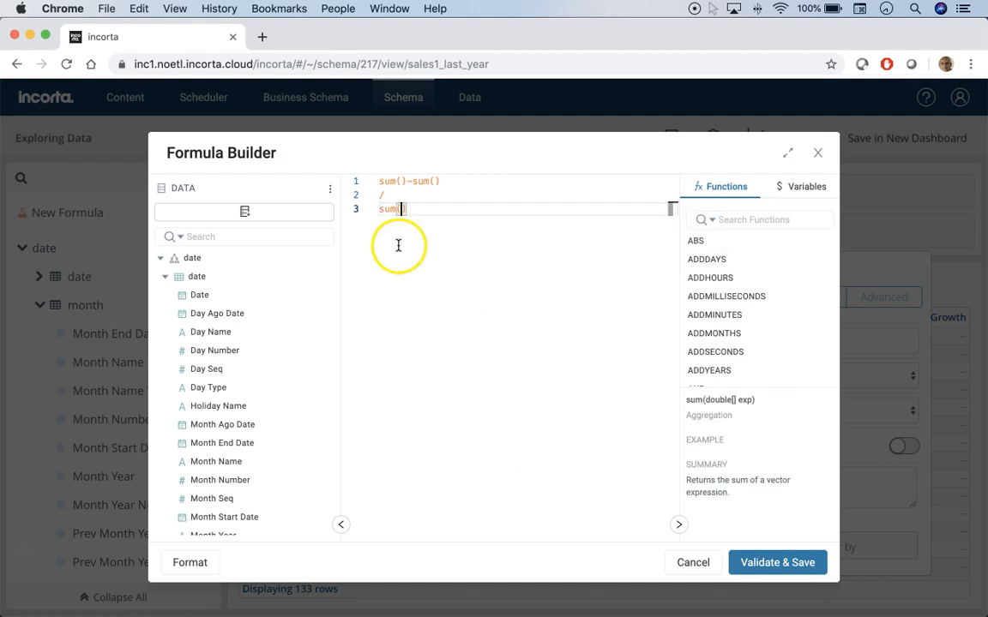
{"action": "left_click", "coordinate": [457, 180]}
{"action": "type", "text": ")"}
{"action": "key", "text": "Home"}
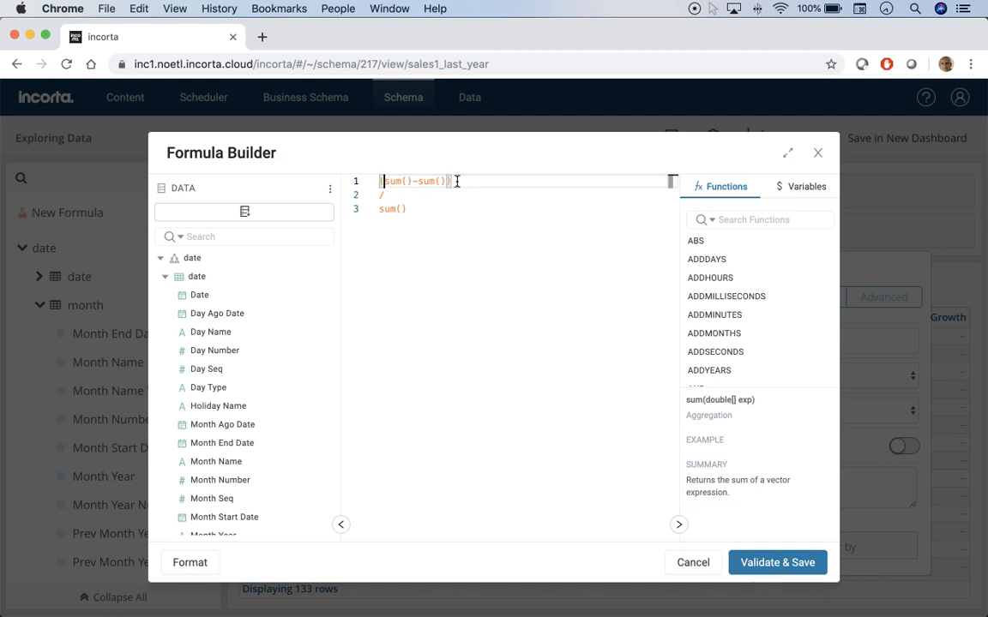
Fill the numerator's two sums with Amount Sold from SALES1 and Amount Sold from sales1_last_year, respectively.
{"action": "left_click", "coordinate": [220, 236]}
{"action": "type", "text": "amo"}
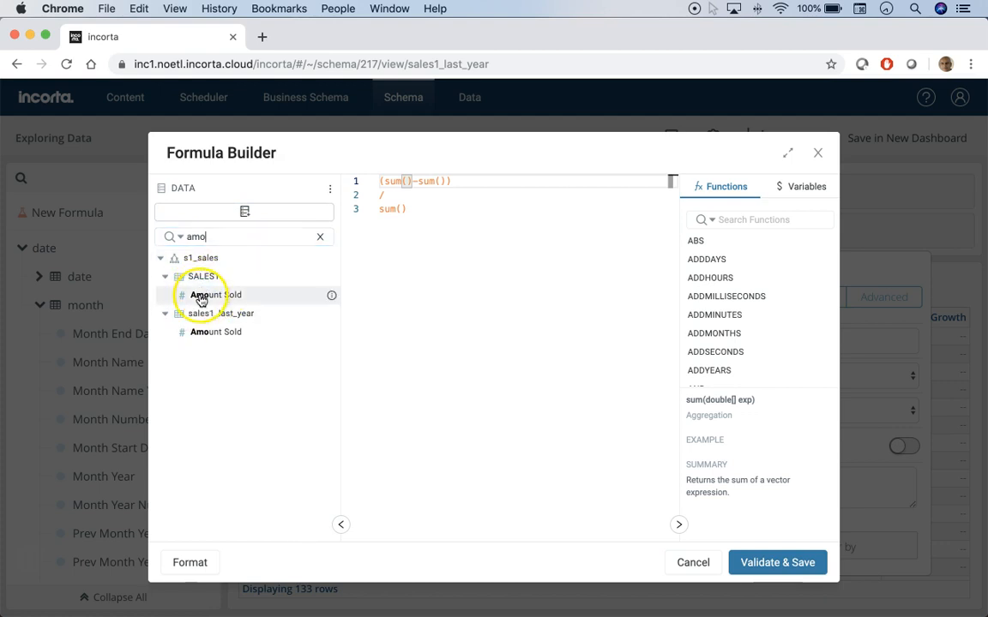
{"action": "left_click", "coordinate": [200, 295]}
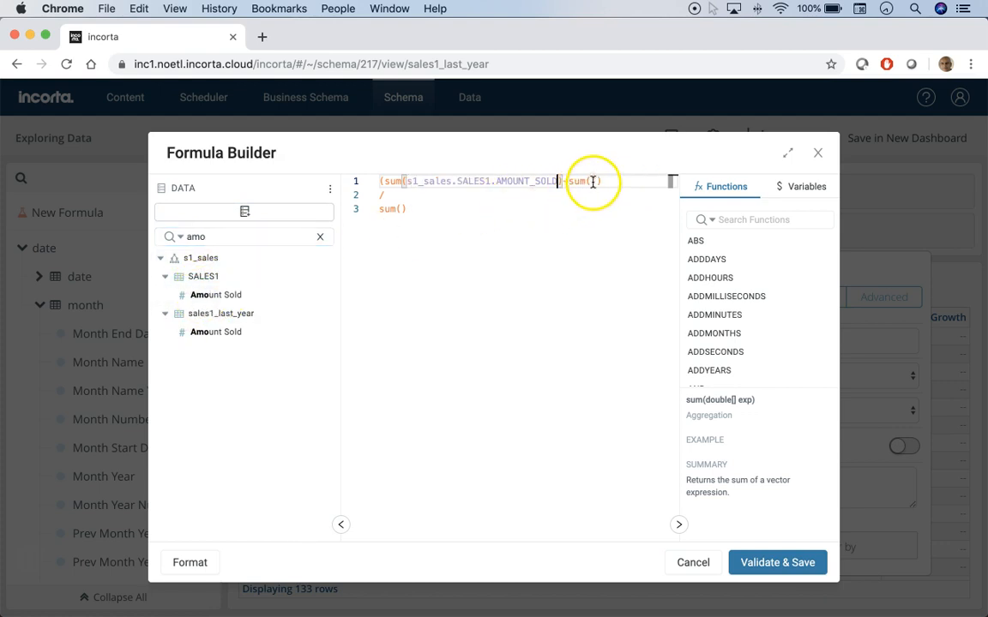
{"action": "left_click", "coordinate": [213, 334]}
{"action": "left_click", "coordinate": [226, 336]}
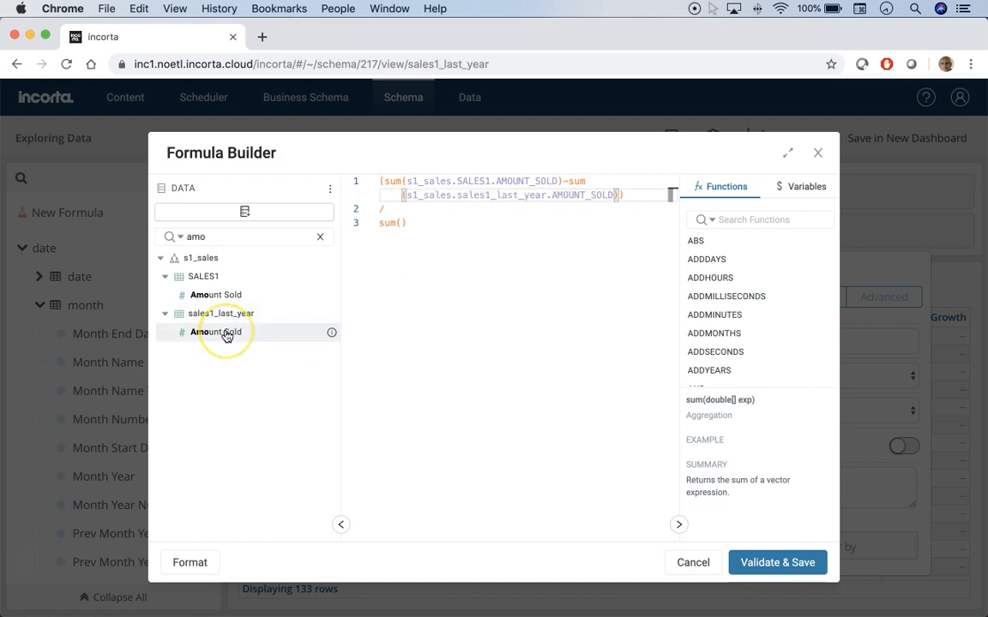
{"action": "left_click", "coordinate": [227, 327]}
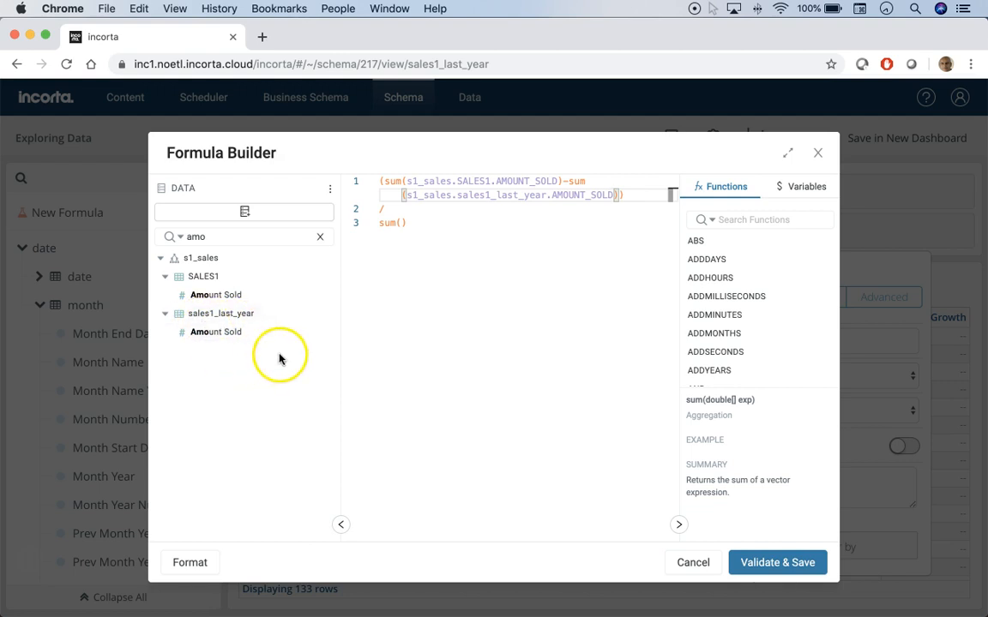
Fill the denominator's sum with Amount Sold from sales1_last_year, then validate and save the Growth formula.
{"action": "left_click", "coordinate": [400, 224]}
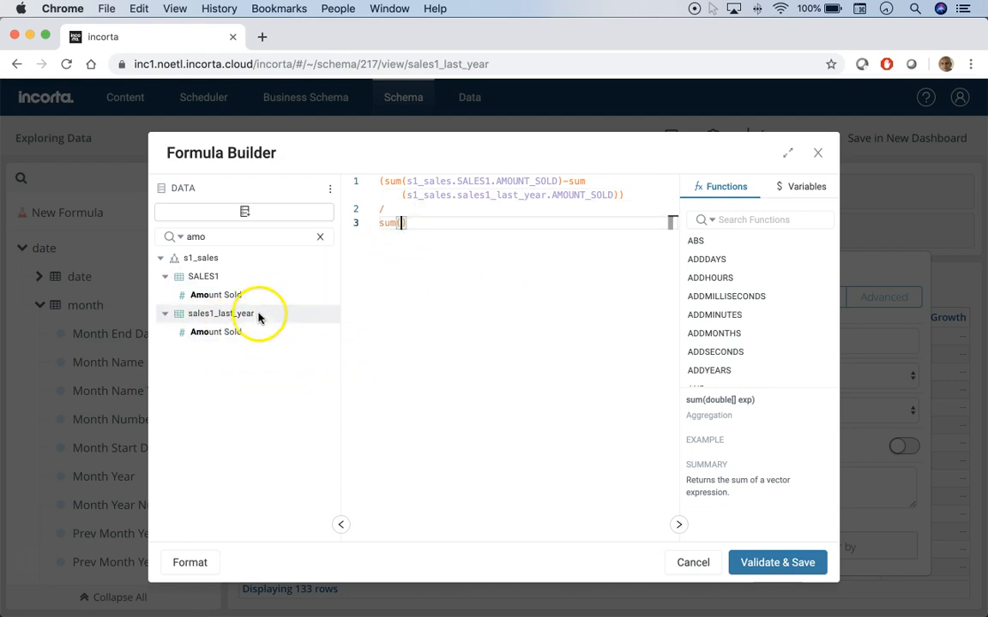
{"action": "left_click", "coordinate": [209, 336]}
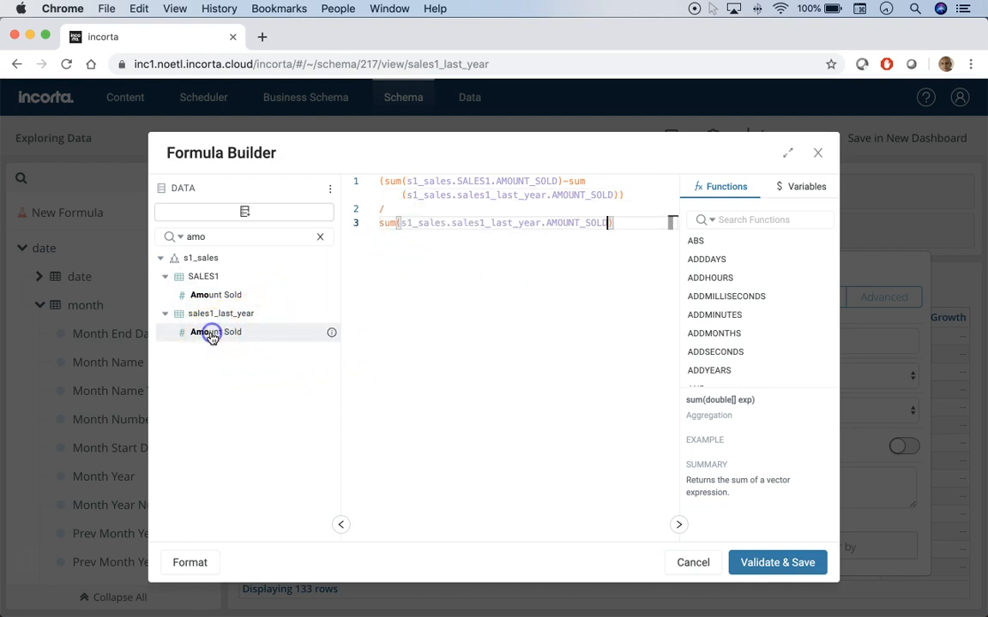
{"action": "left_click", "coordinate": [758, 563]}
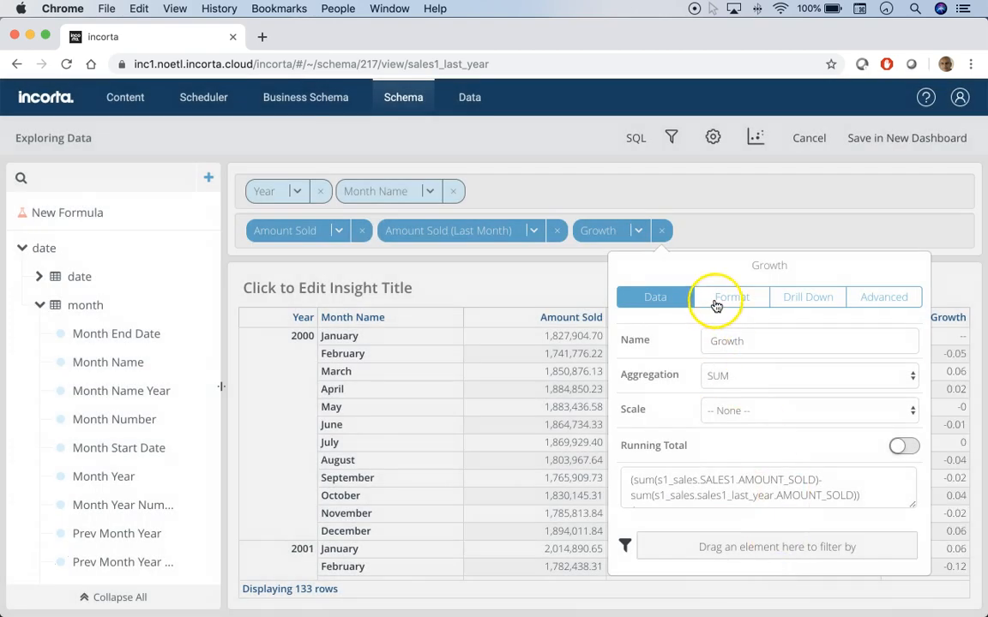
Format the Growth measure as a percentage with two decimals (10.12%).
{"action": "left_click", "coordinate": [717, 300]}
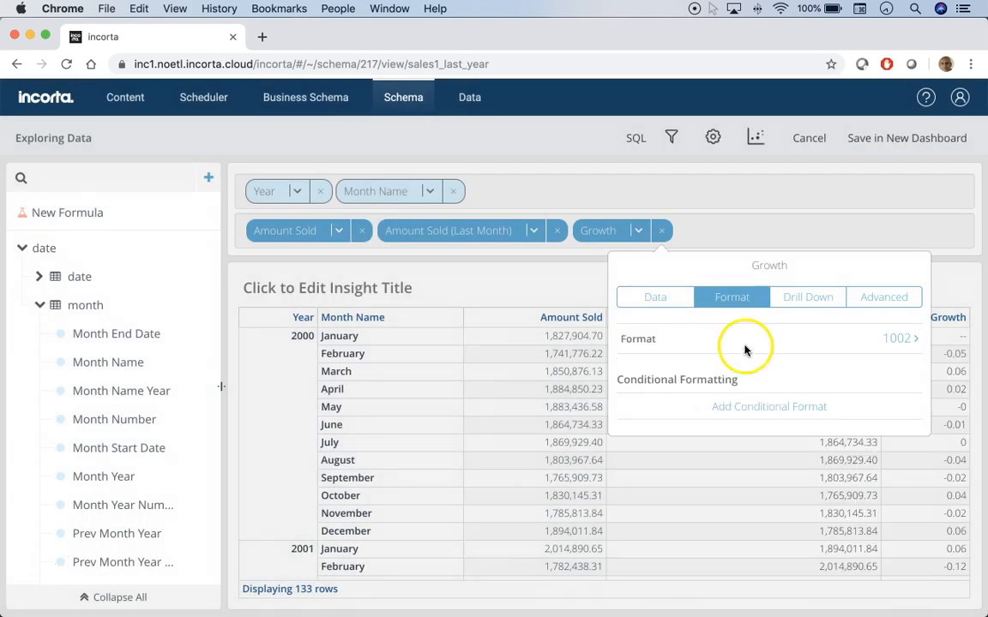
{"action": "left_click", "coordinate": [897, 343]}
{"action": "left_click", "coordinate": [894, 517]}
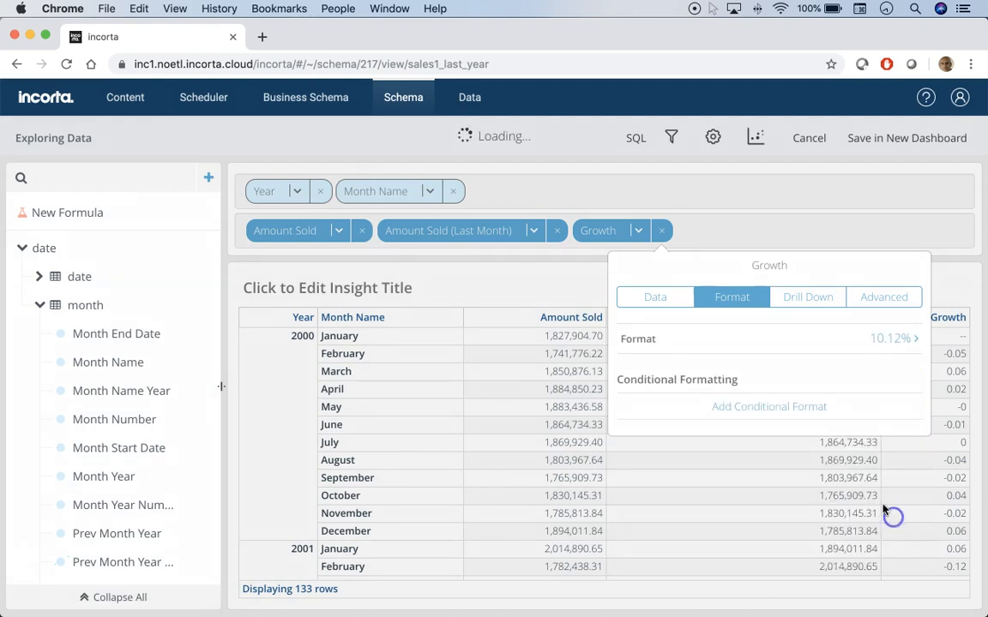
{"action": "left_click", "coordinate": [757, 221]}
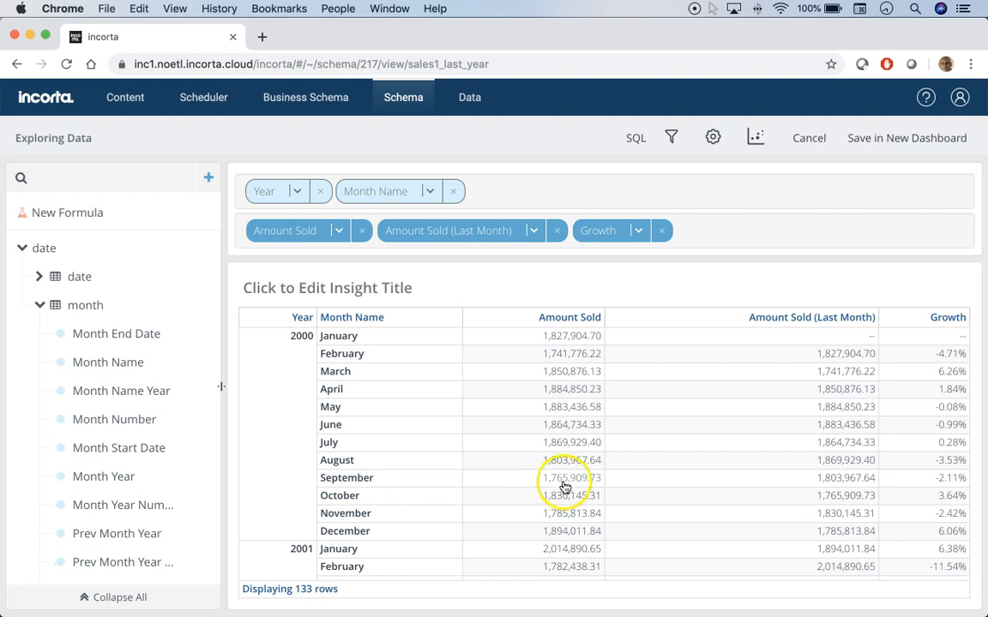
Add a conditional format to Growth that shows values < 0 with a red background and white text.
{"action": "left_click", "coordinate": [638, 230]}
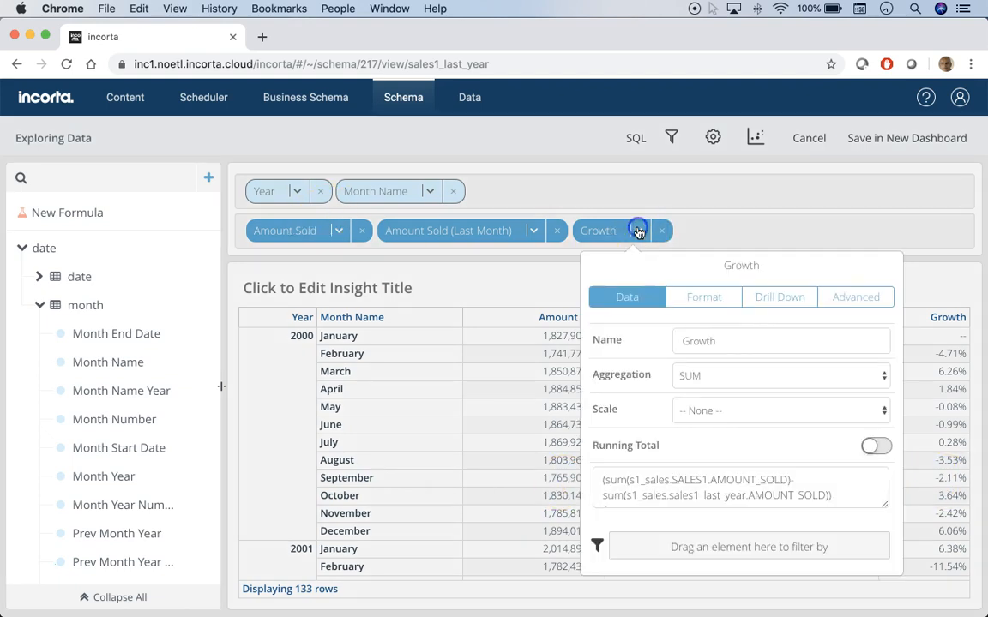
{"action": "left_click", "coordinate": [701, 296]}
{"action": "left_click", "coordinate": [734, 406]}
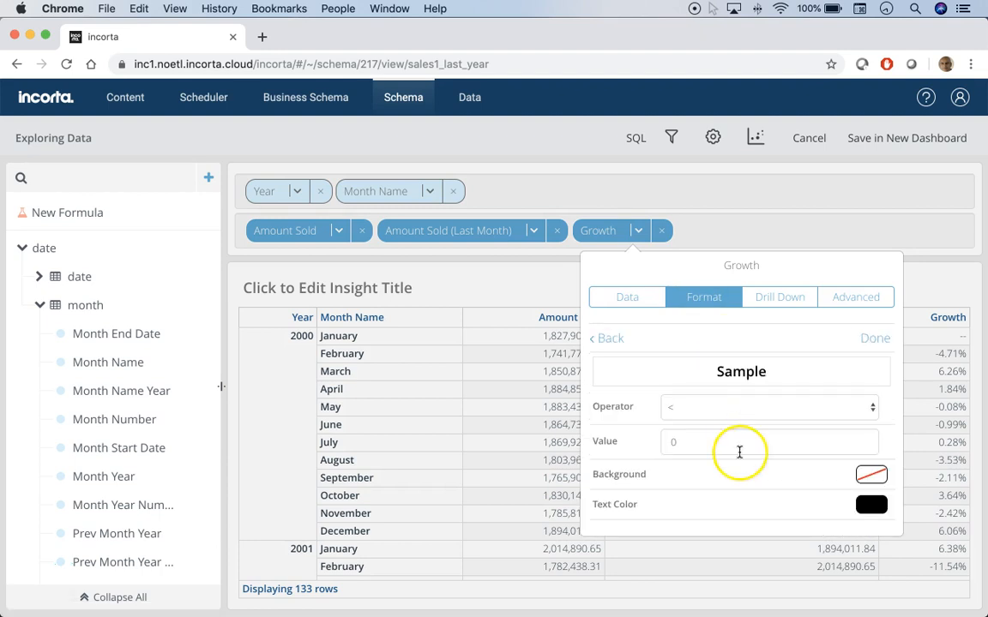
{"action": "left_click", "coordinate": [871, 474]}
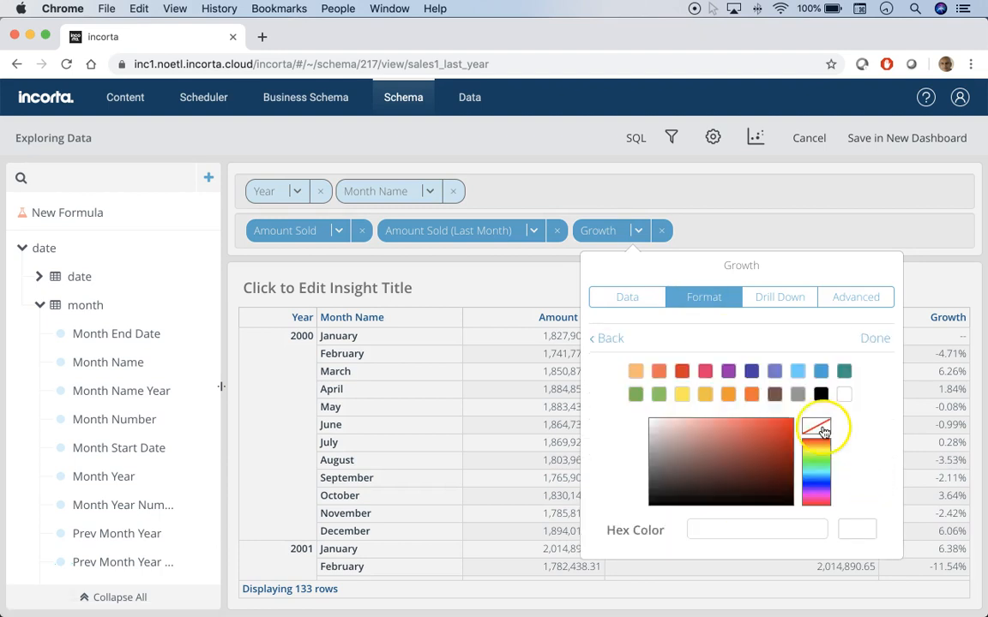
{"action": "left_click", "coordinate": [689, 377]}
{"action": "left_click", "coordinate": [875, 338]}
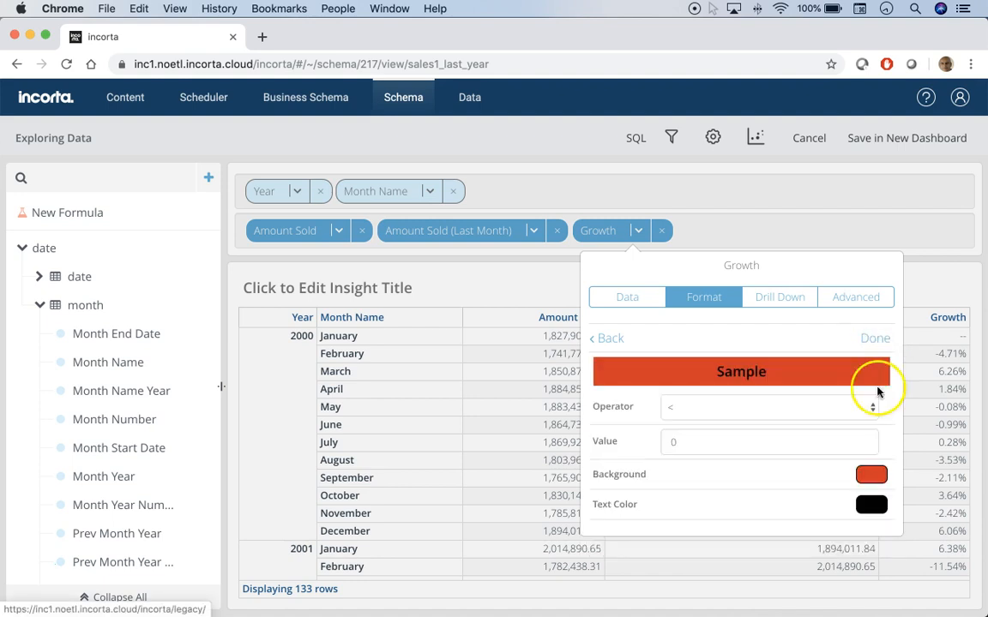
{"action": "left_click", "coordinate": [873, 506]}
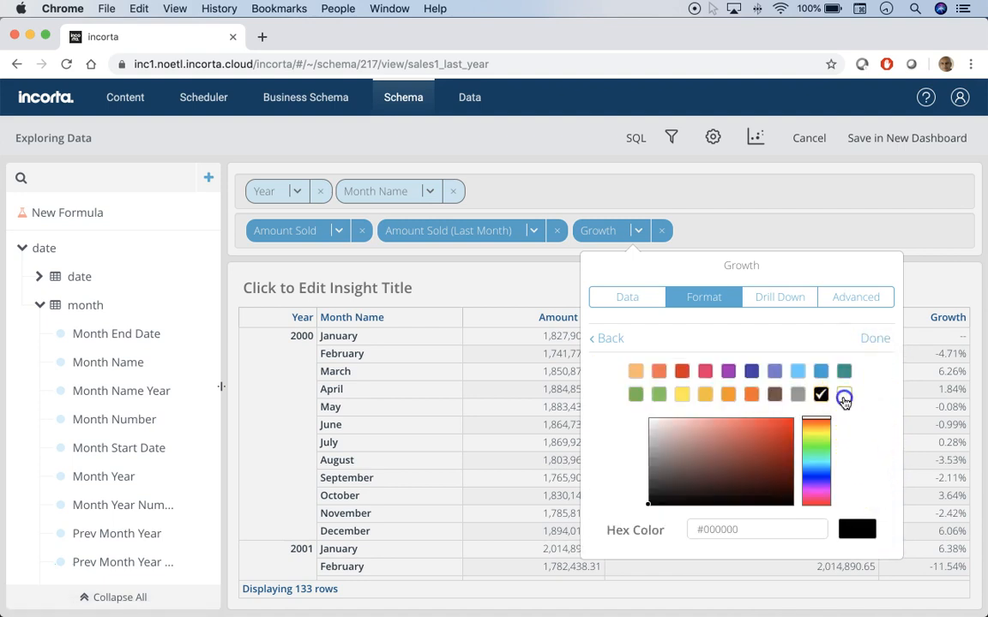
{"action": "left_click", "coordinate": [844, 396]}
{"action": "left_click", "coordinate": [874, 339]}
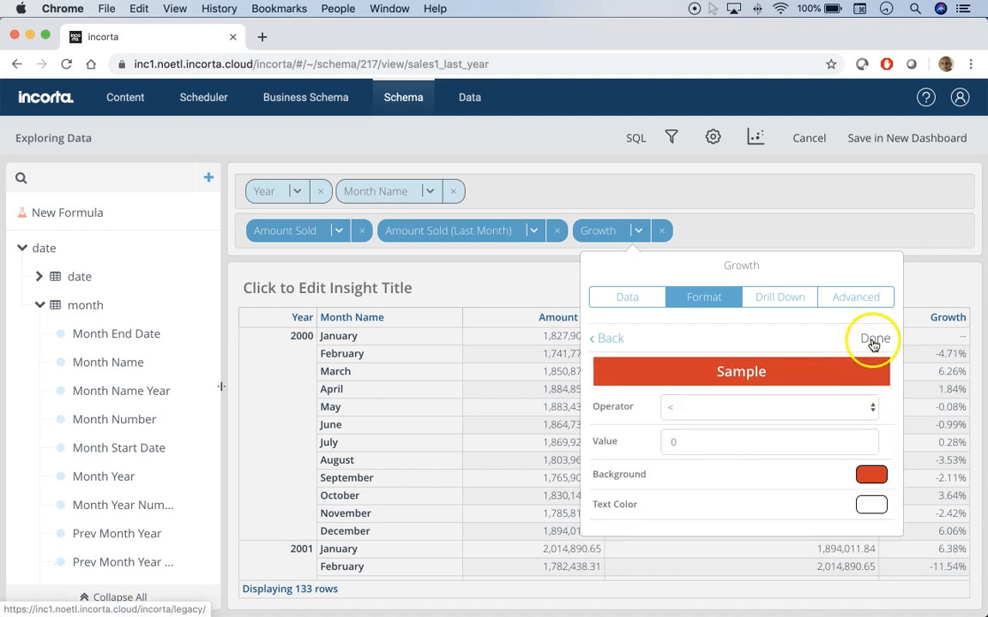
{"action": "left_click", "coordinate": [875, 338]}
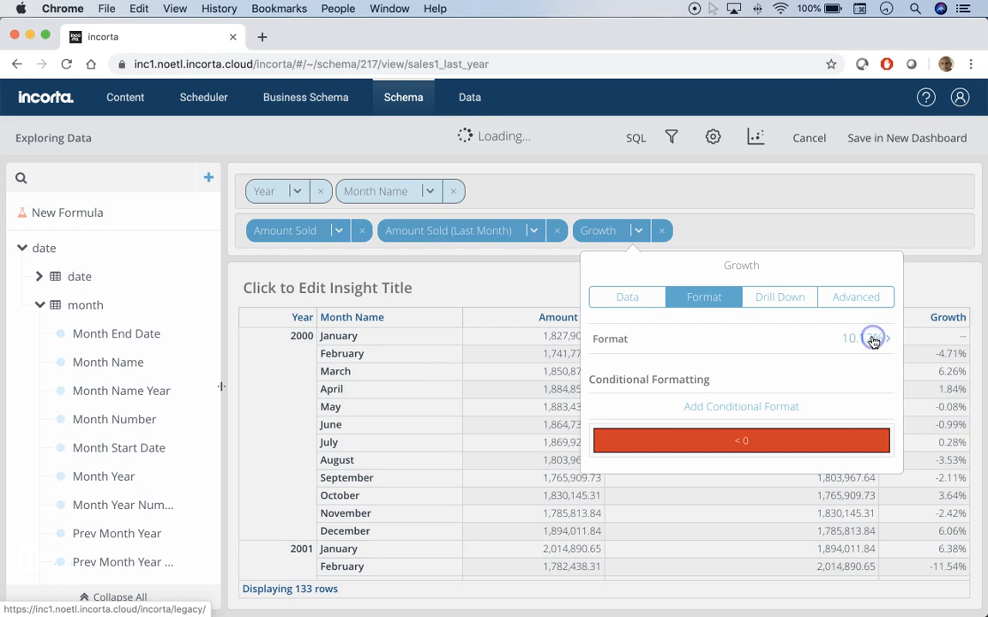
Add a second conditional format to Growth that shows values > 0 with a teal #009688 background and white text.
{"action": "left_click", "coordinate": [754, 406]}
{"action": "left_click", "coordinate": [729, 406]}
{"action": "left_click", "coordinate": [710, 461]}
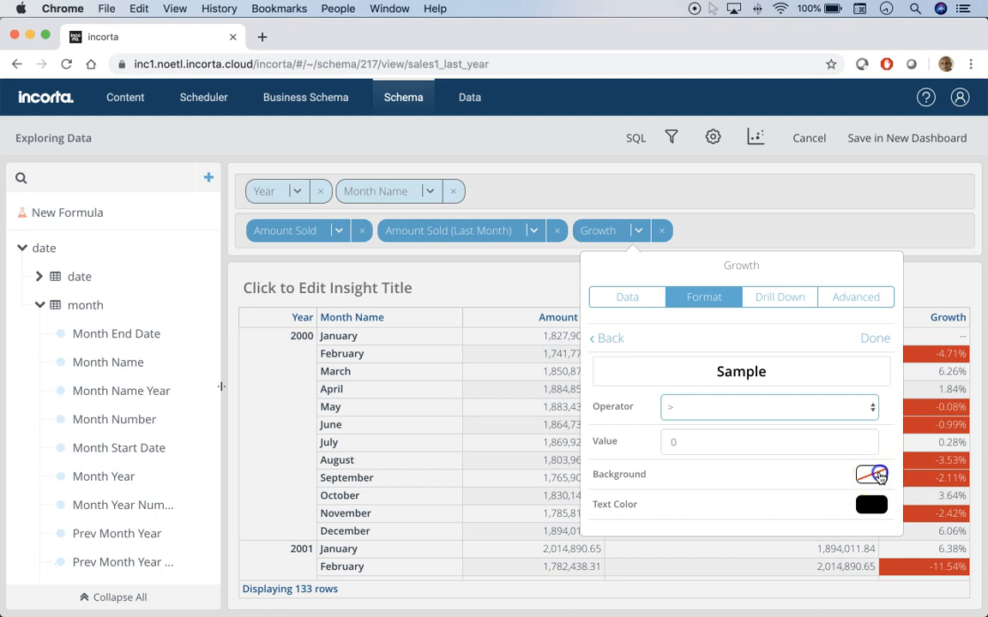
{"action": "left_click", "coordinate": [872, 474]}
{"action": "left_click", "coordinate": [844, 371]}
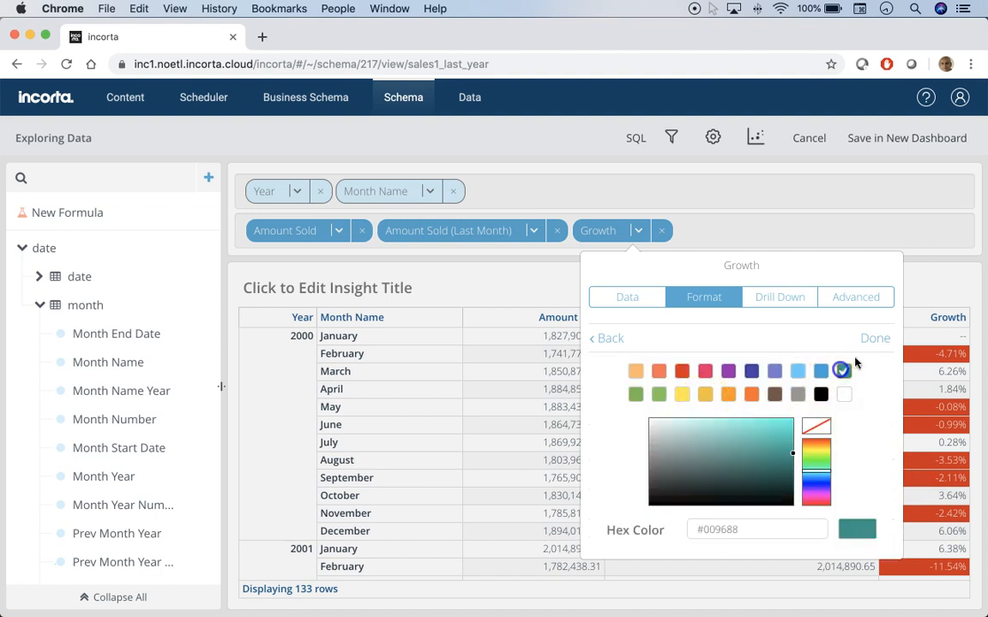
{"action": "left_click", "coordinate": [875, 338]}
{"action": "left_click", "coordinate": [871, 504]}
{"action": "left_click", "coordinate": [844, 394]}
{"action": "left_click", "coordinate": [873, 343]}
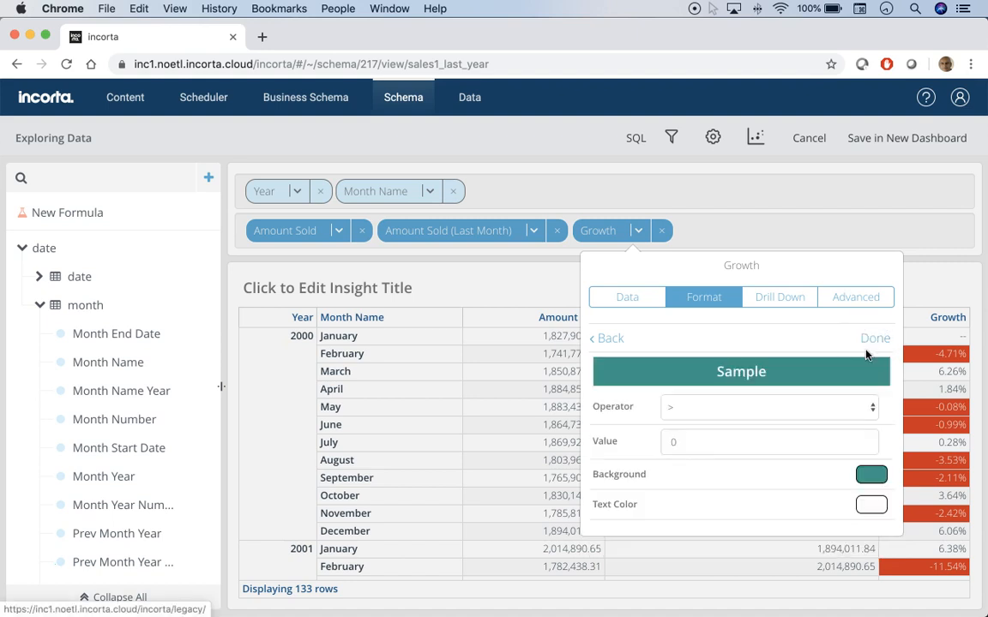
{"action": "left_click", "coordinate": [873, 338]}
Save the insight in a new dashboard and look through its monthly growth rows.
{"action": "left_click", "coordinate": [833, 223]}
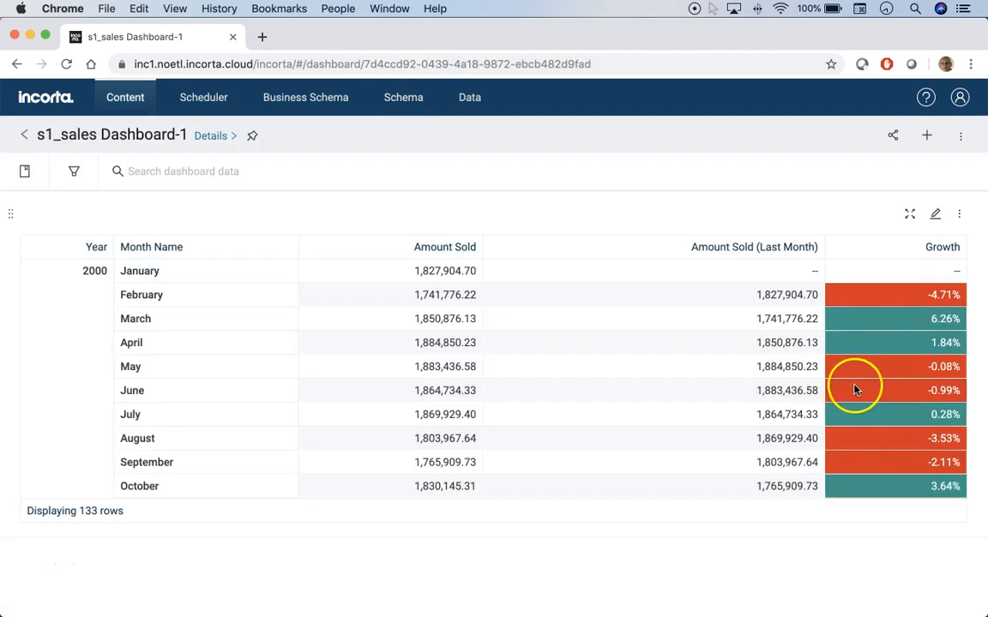
{"action": "scroll", "coordinate": [875, 378], "scroll_direction": "down", "scroll_amount": 15}
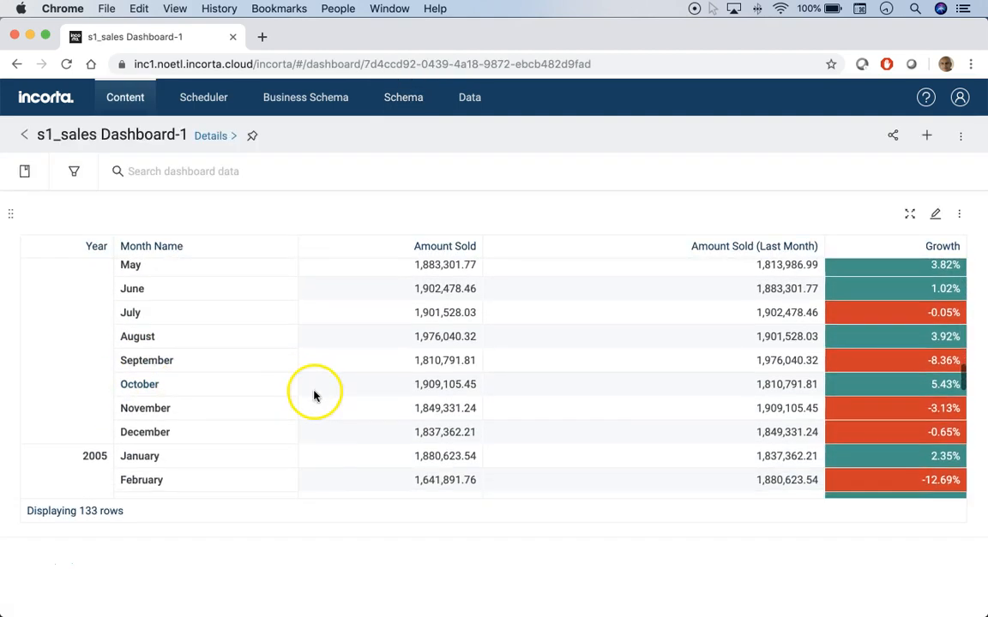